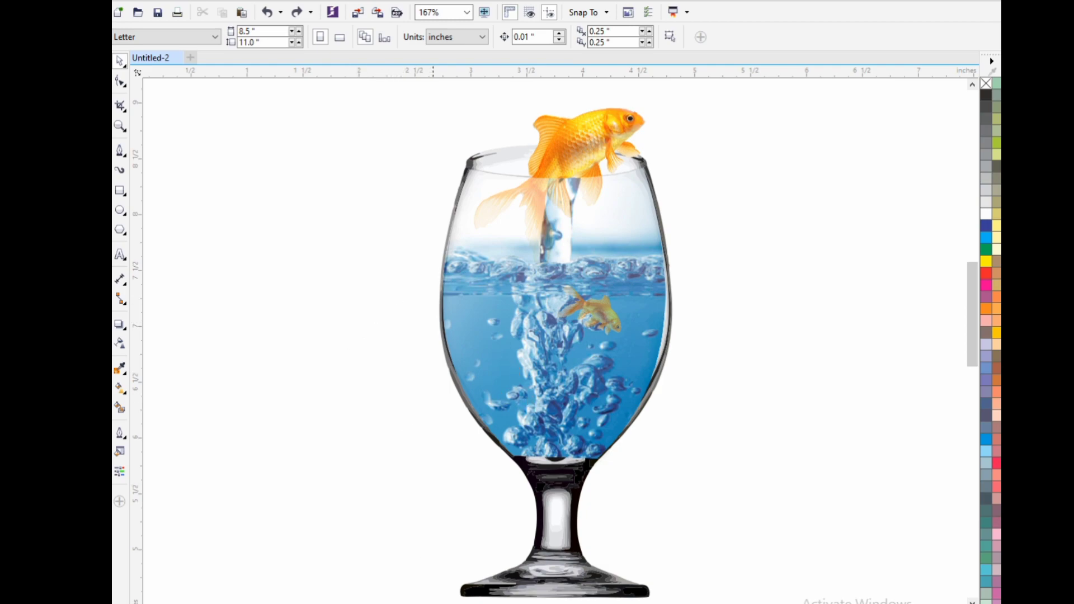
left_click(442, 564)
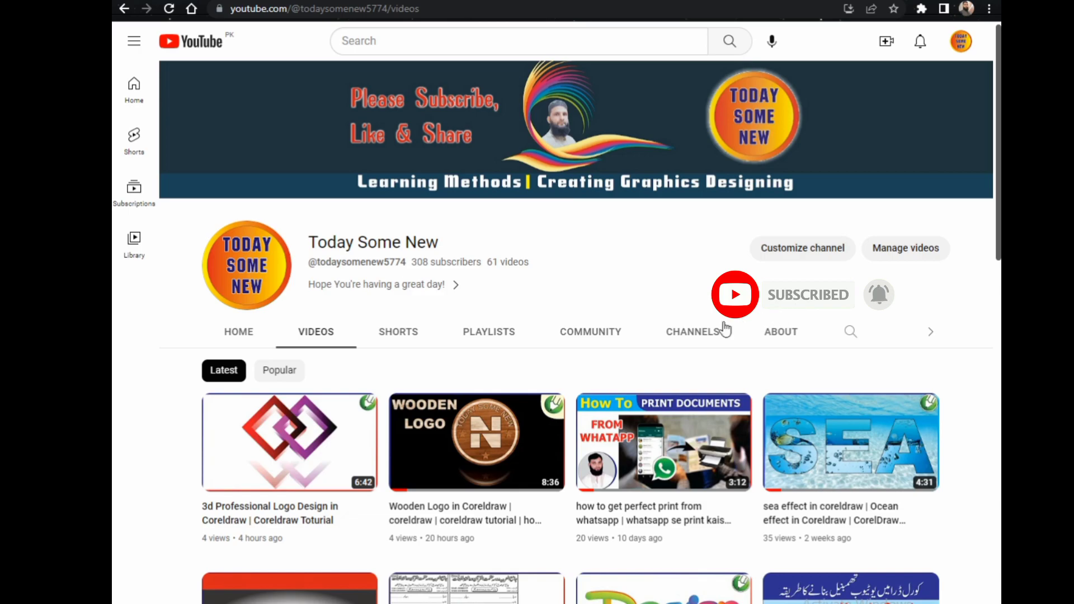
scroll(685, 343, "down", 6)
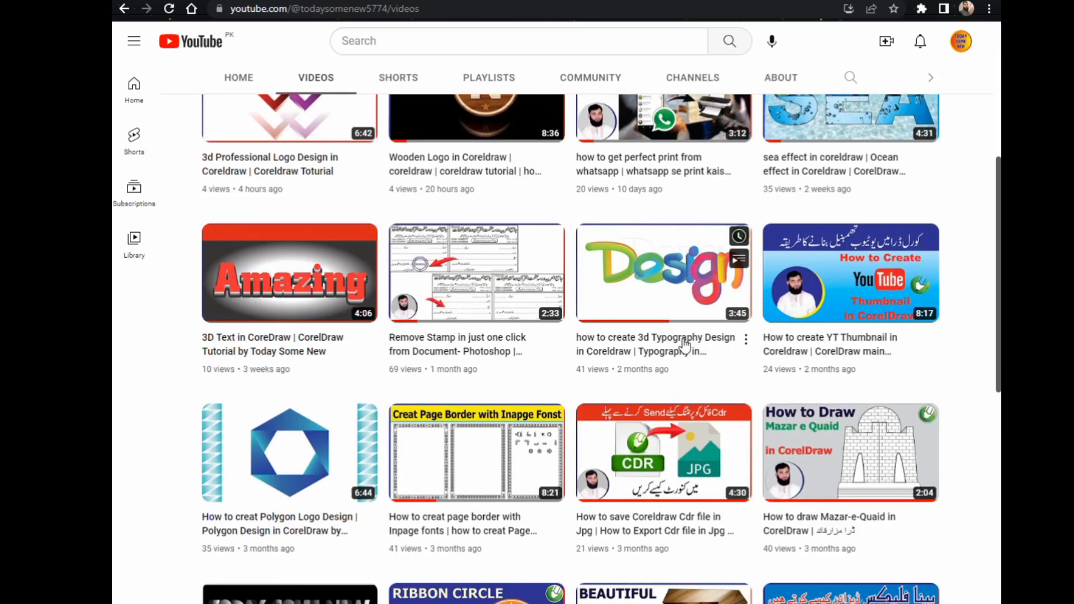
scroll(685, 344, "down", 10)
scroll(685, 346, "down", 4)
scroll(683, 347, "up", 13)
scroll(685, 344, "up", 8)
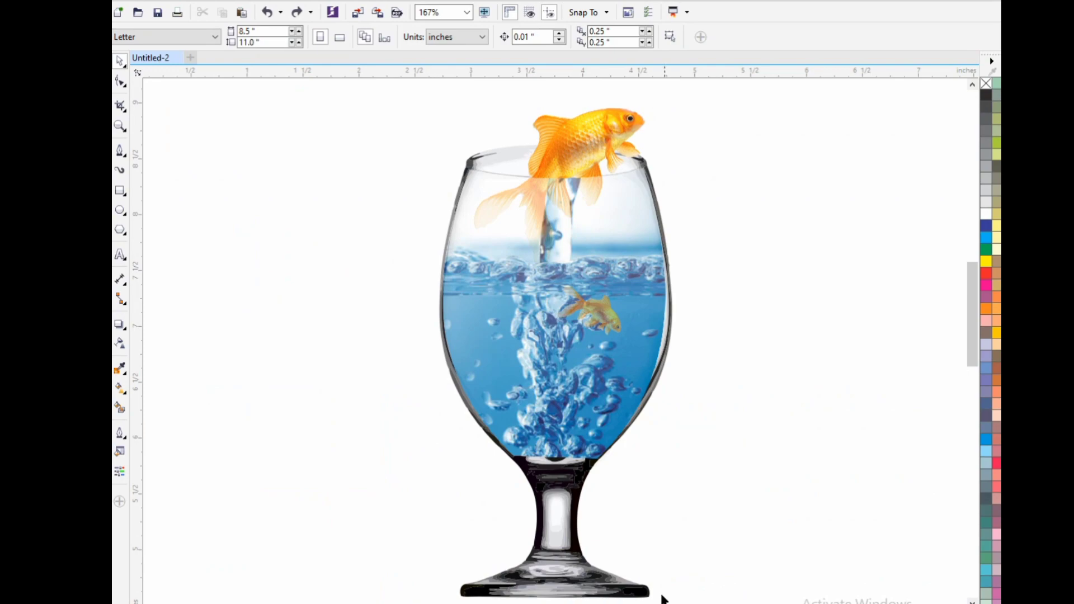
Step: Move the finished goldfish glass artwork off the page onto the empty area left of it, clearing the page
scroll(676, 469, "down", 4)
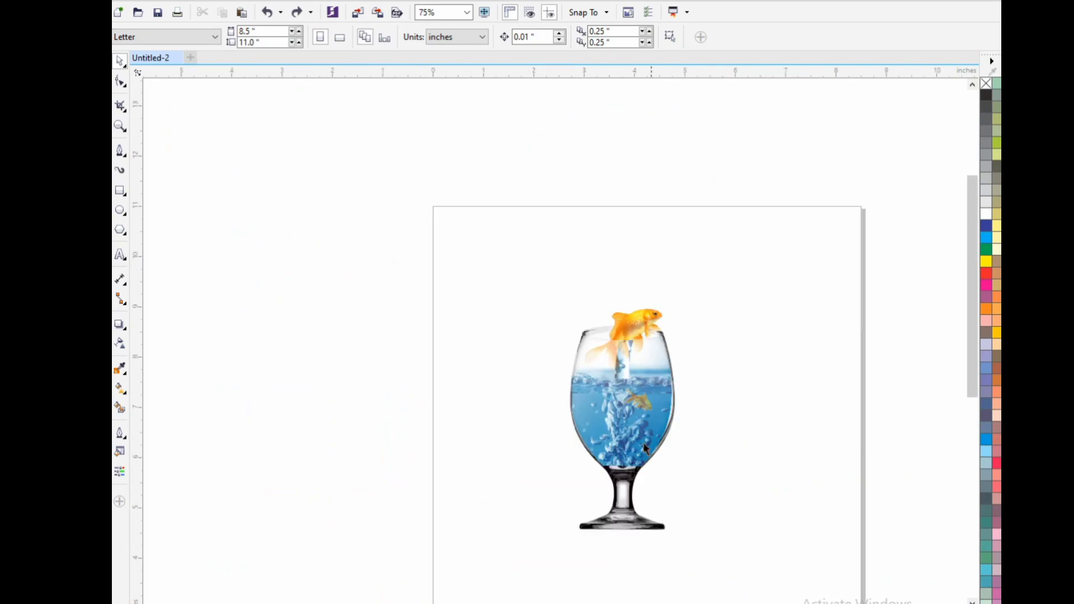
left_click_drag(530, 274, 729, 554)
left_click_drag(627, 441, 357, 417)
left_click(569, 403)
left_click_drag(287, 228, 873, 549)
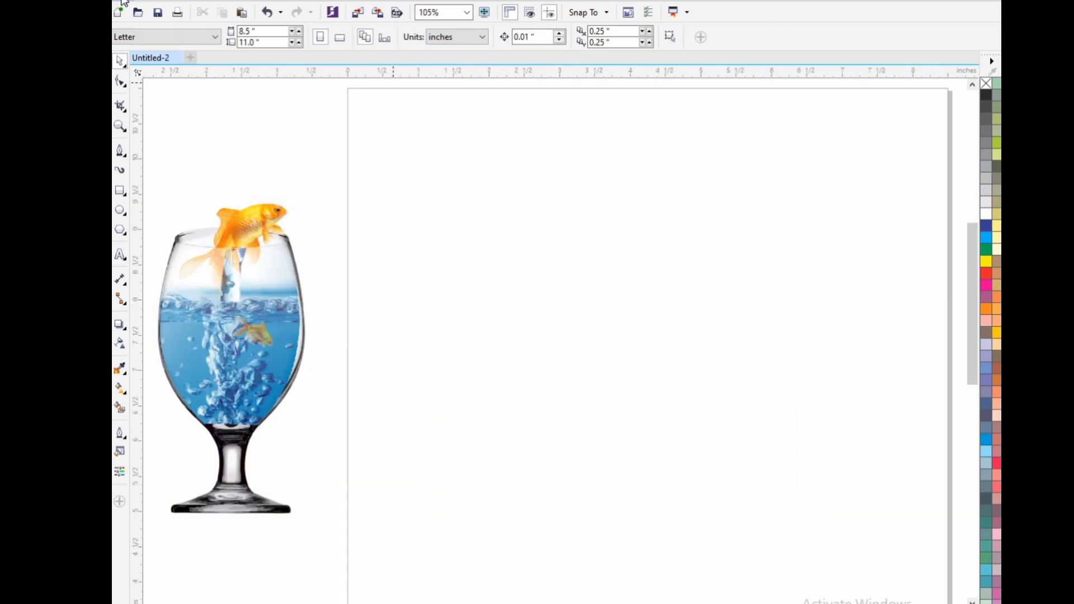
Step: Import the glasas image from the Glass art folder on the Desktop and place it on the page
left_click(123, 1)
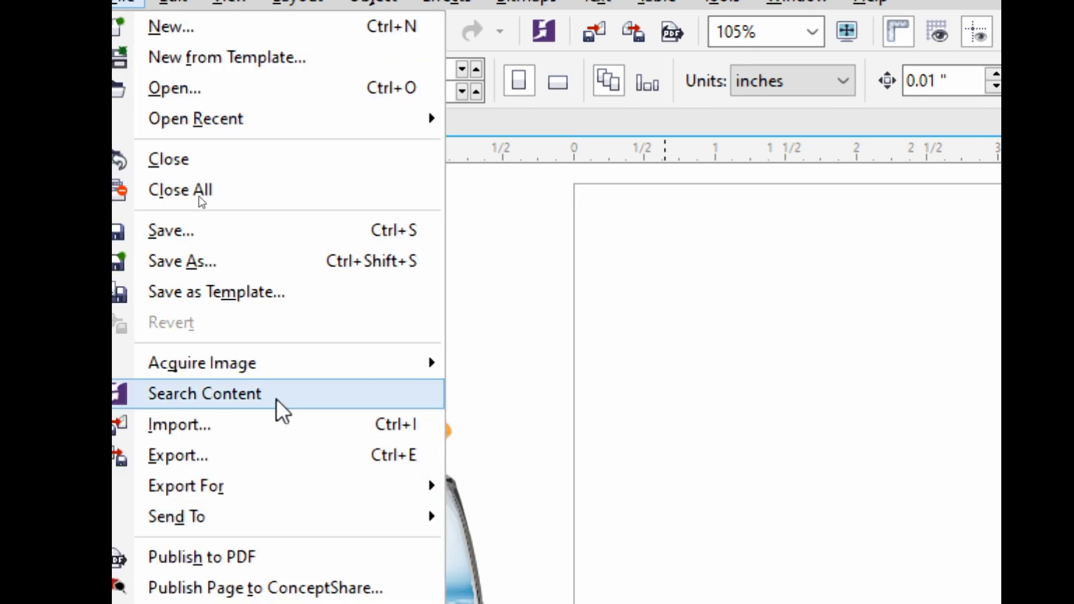
left_click(271, 425)
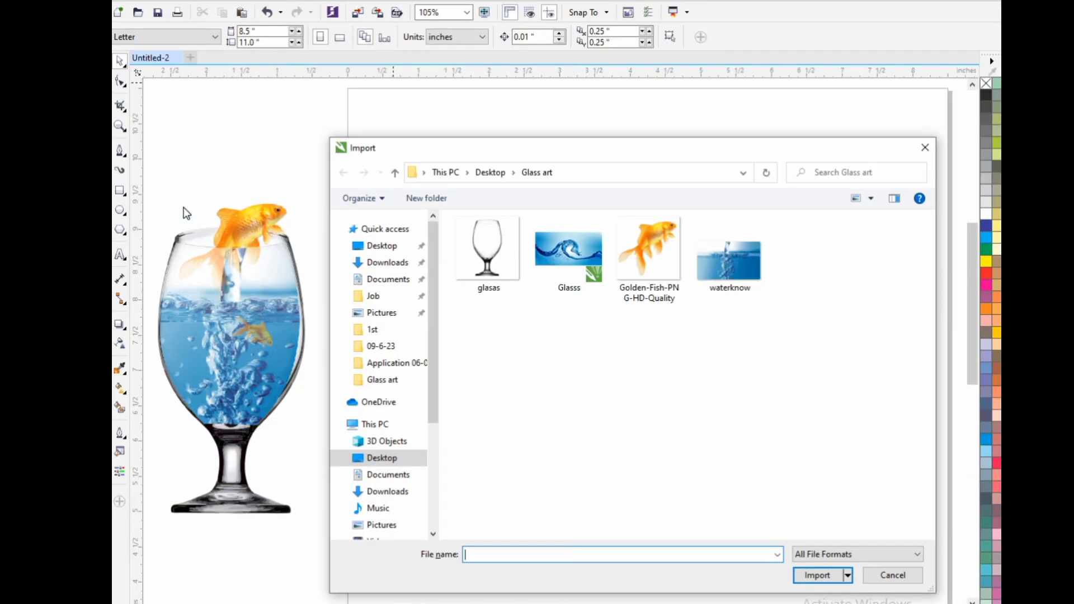
left_click(491, 270)
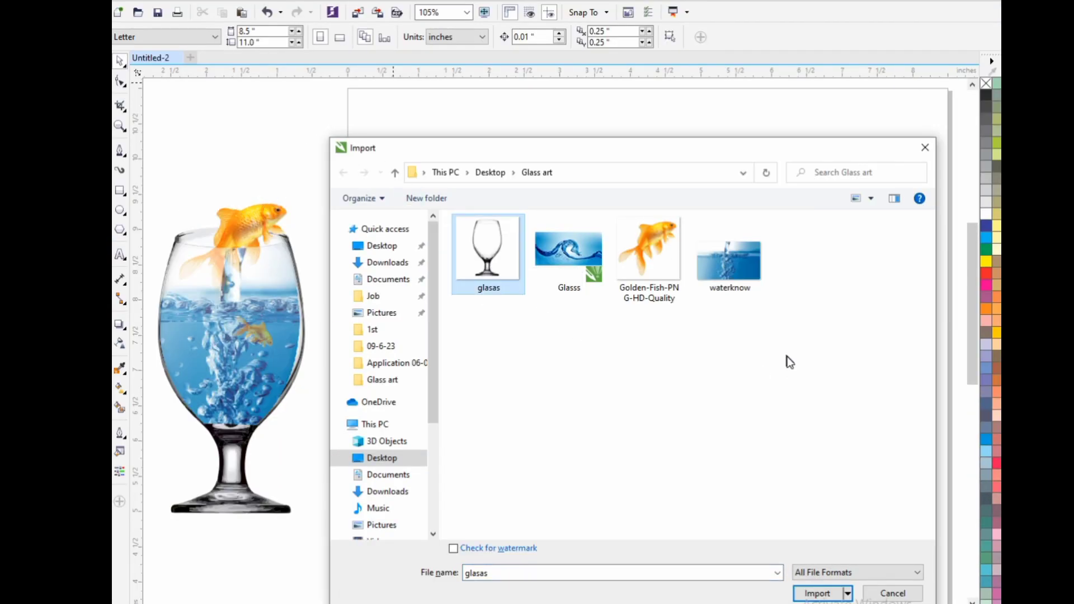
left_click(816, 592)
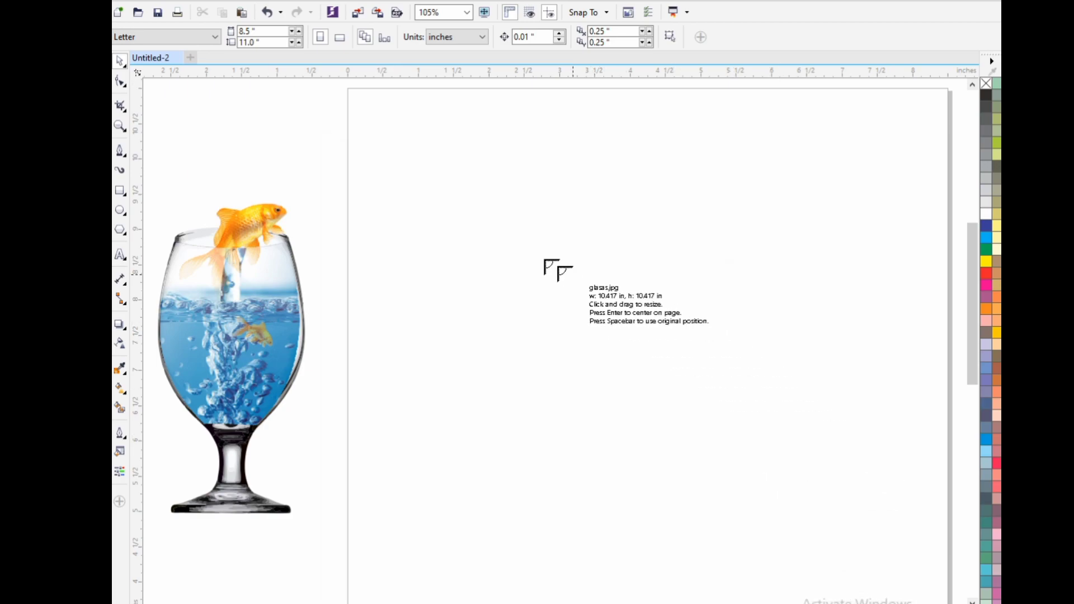
left_click(565, 200)
Step: Scale the imported glass image down to about 5.35 in square and position it in the upper middle of the page
left_click_drag(565, 200, 678, 311)
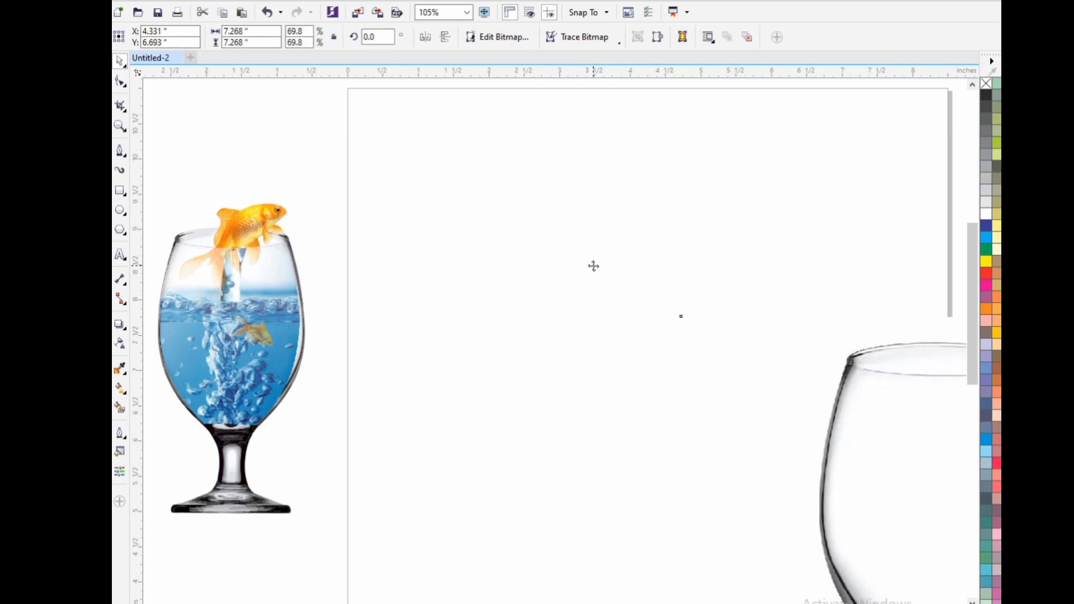
key("p")
left_click_drag(391, 130, 460, 197)
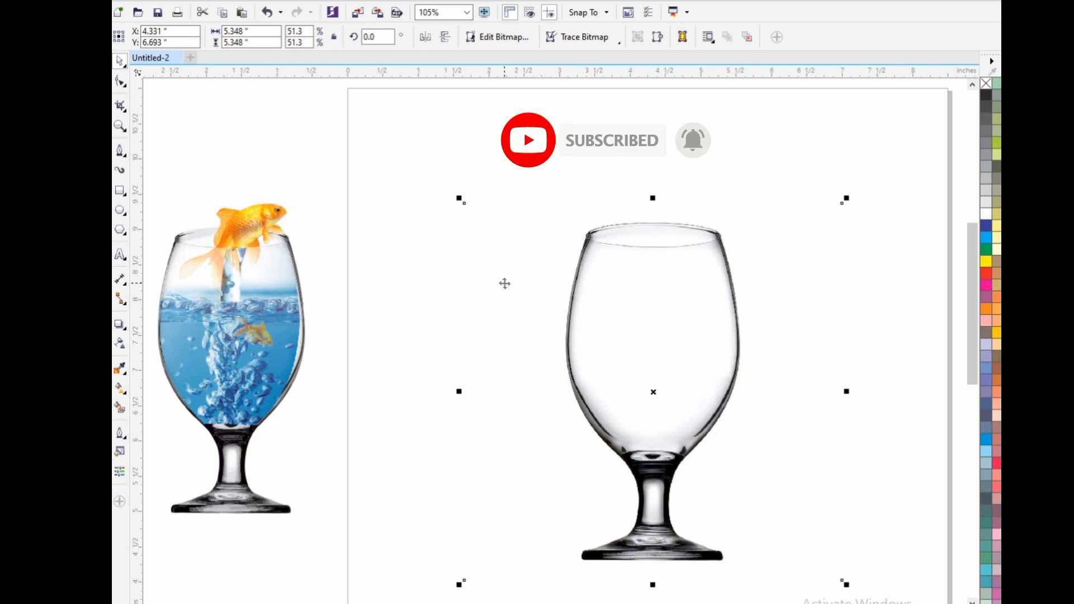
scroll(504, 283, "down", 3)
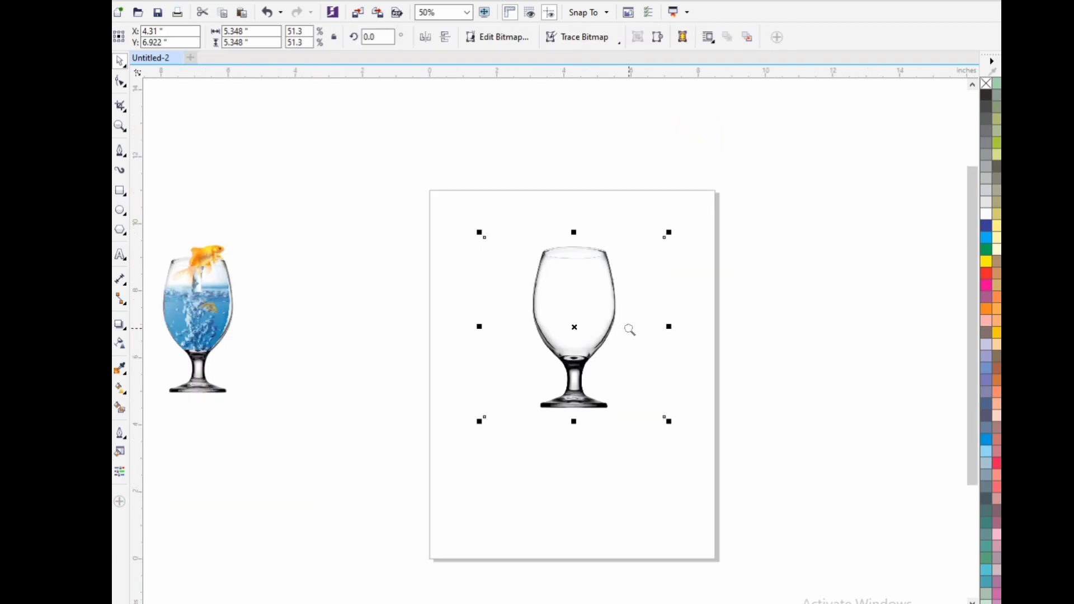
key("shift+F2")
scroll(525, 317, "down", 2)
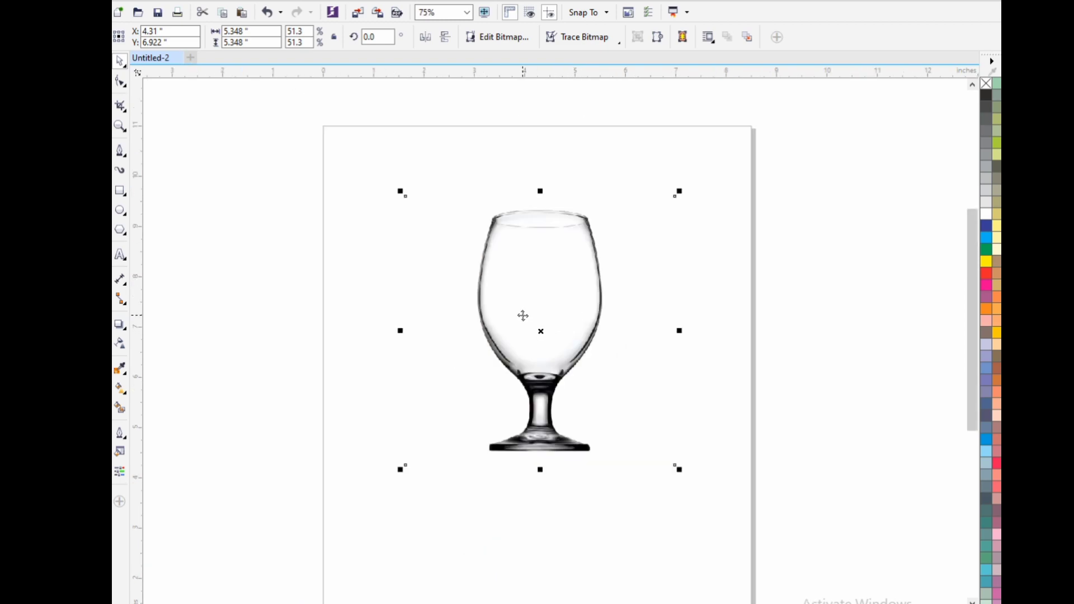
mouse_move(538, 253)
left_mouse_down()
mouse_move(511, 240)
mouse_move(524, 242)
left_mouse_up()
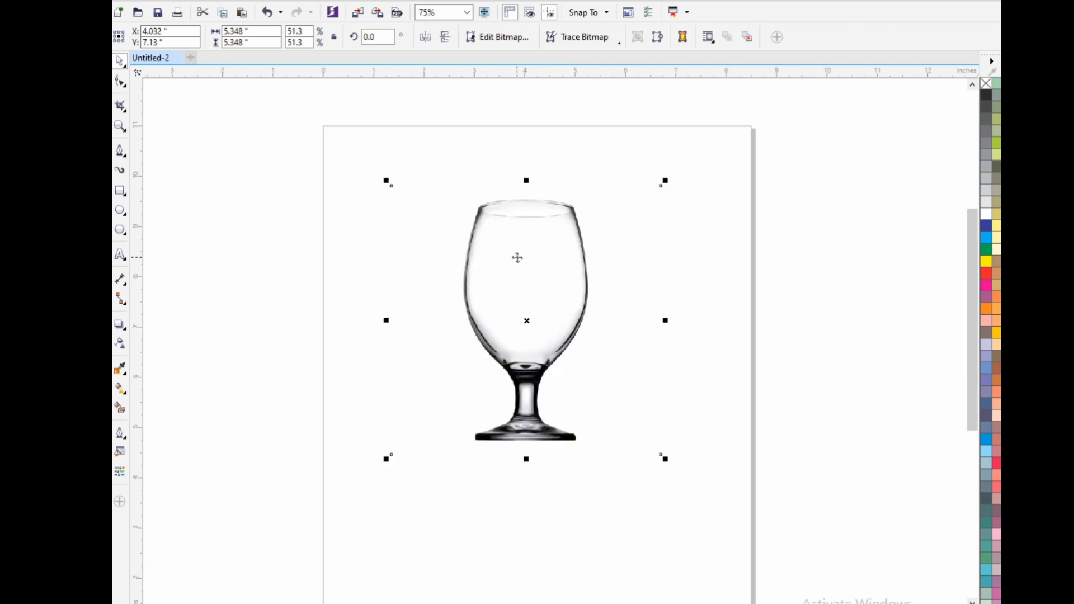
key("Escape")
left_click(657, 344)
Step: Draw a rectangle about 5.1 by 4 in across the glass, fill it with magenta and send it behind the image
left_click(120, 190)
left_click_drag(405, 205, 661, 404)
left_click(120, 61)
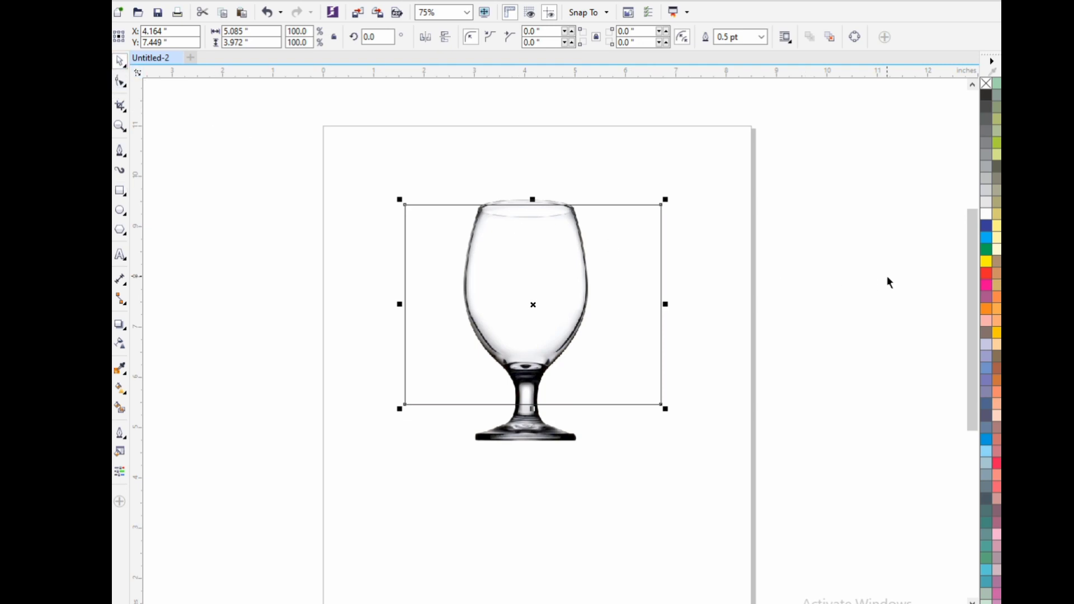
left_click(987, 285)
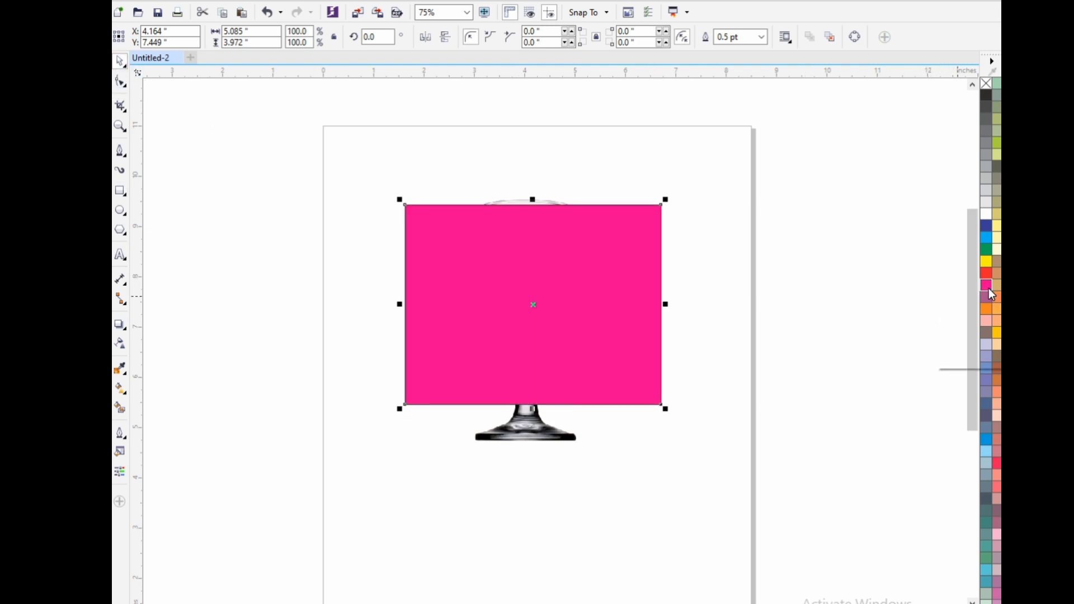
key("shift+Page_Down")
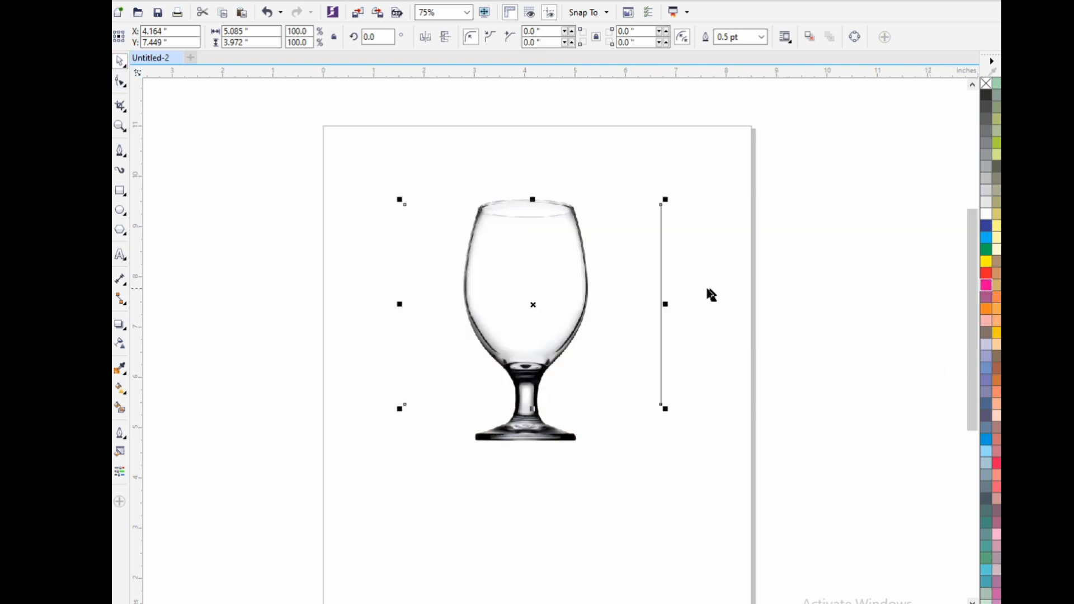
Step: Widen the magenta rectangle to about 6.2 in to reveal the image's opaque background, and remove the rectangle
key("Tab")
key("Tab")
key("Tab")
key("Tab")
key("Tab")
key("Tab")
key("Tab")
left_click_drag(668, 305, 698, 303)
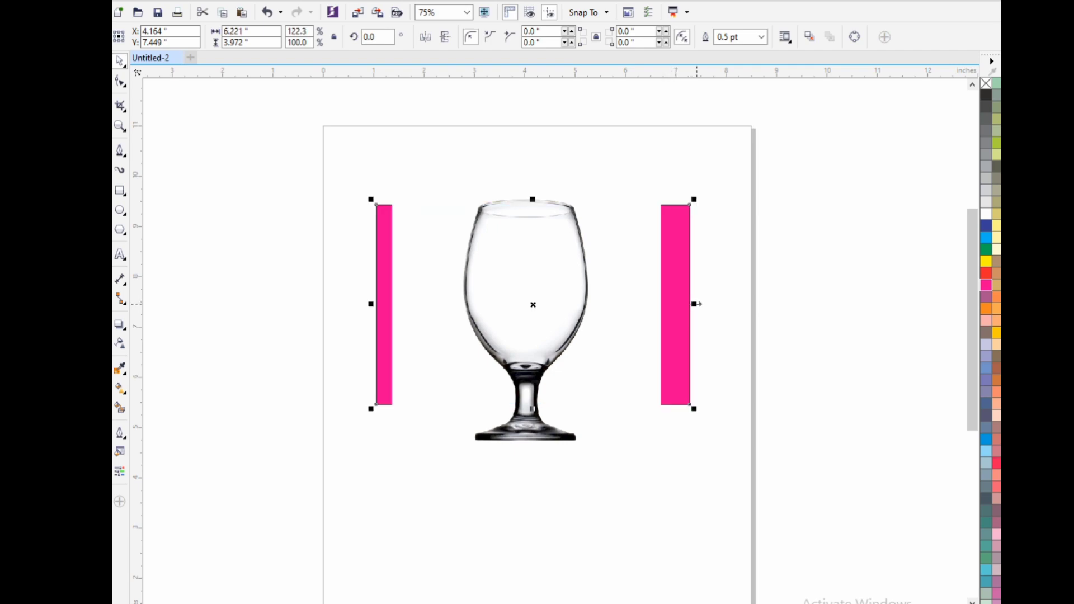
left_click(647, 279)
left_click(684, 258)
left_click(632, 286)
left_click(673, 299)
left_click(624, 300)
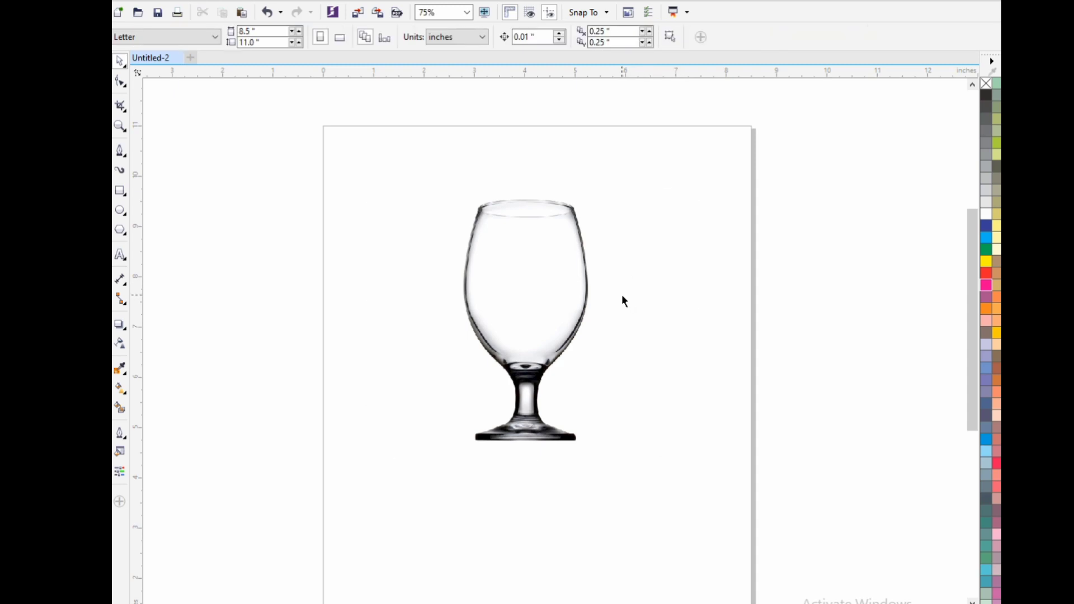
Step: Trace the glass bitmap with Outline Trace as a High Quality Image, raising the detail to its maximum
left_click(619, 295)
key("shift+F2")
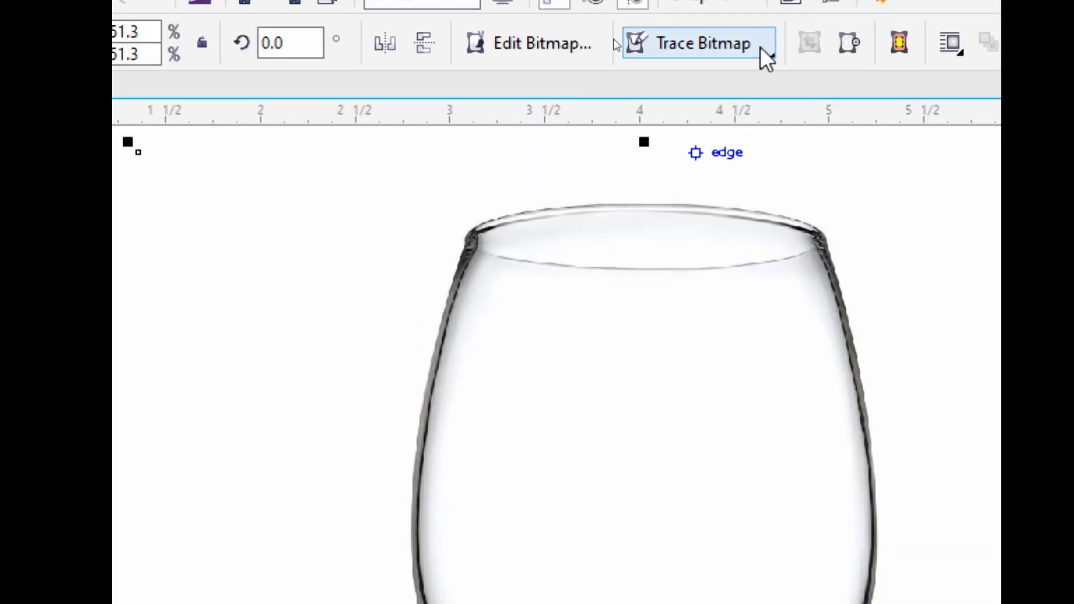
left_click(769, 48)
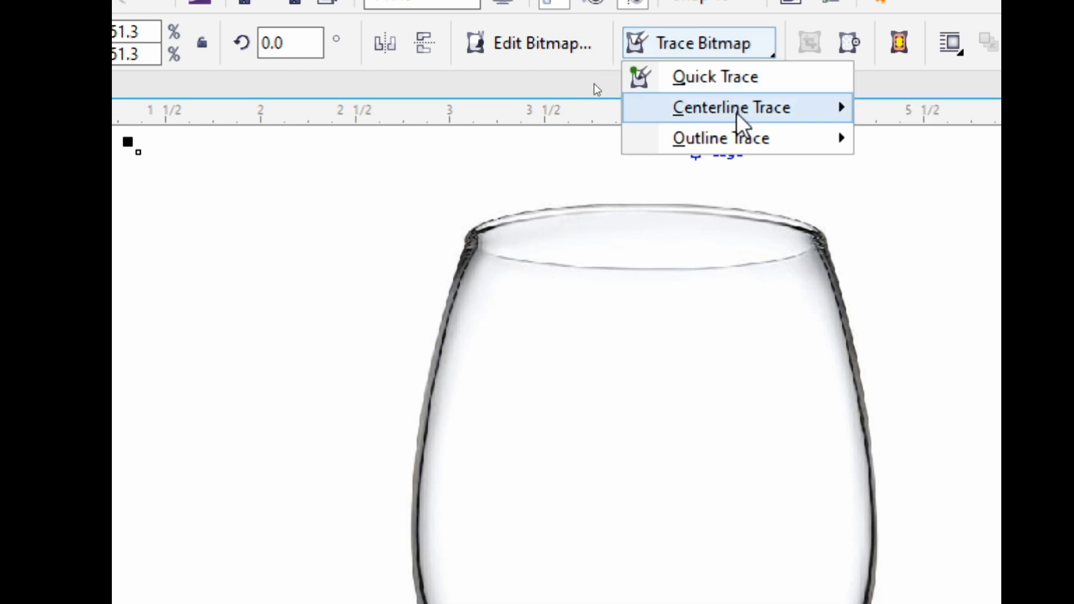
mouse_move(702, 137)
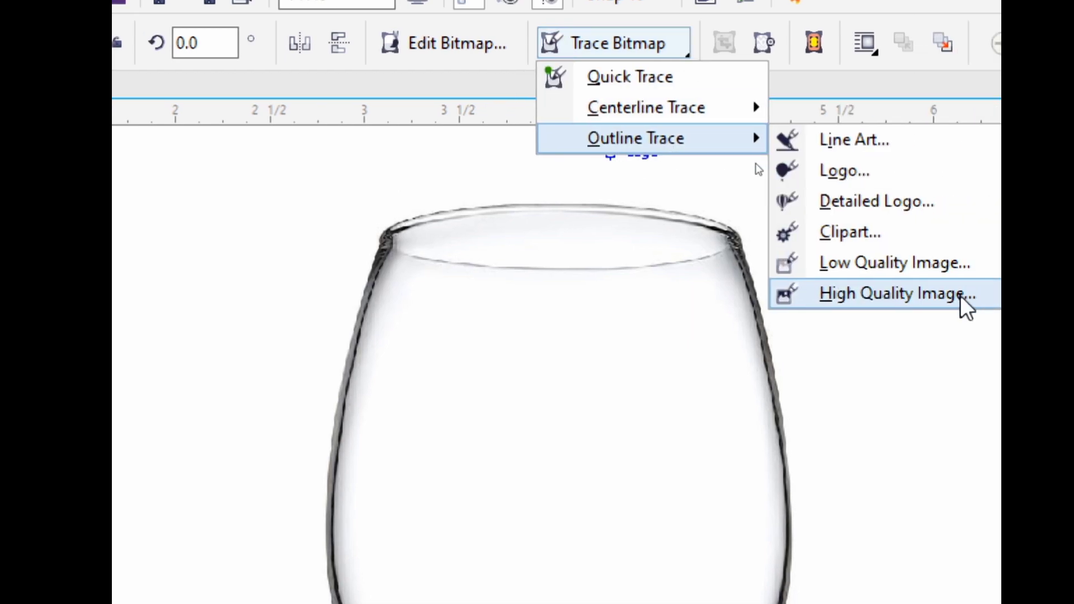
left_click(899, 295)
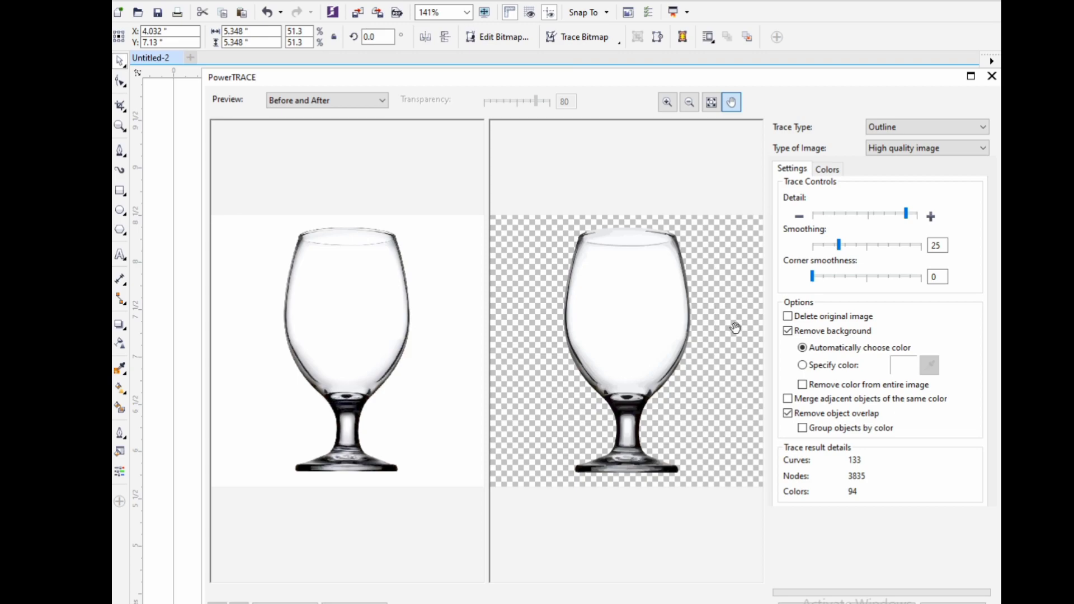
left_click_drag(906, 215, 916, 218)
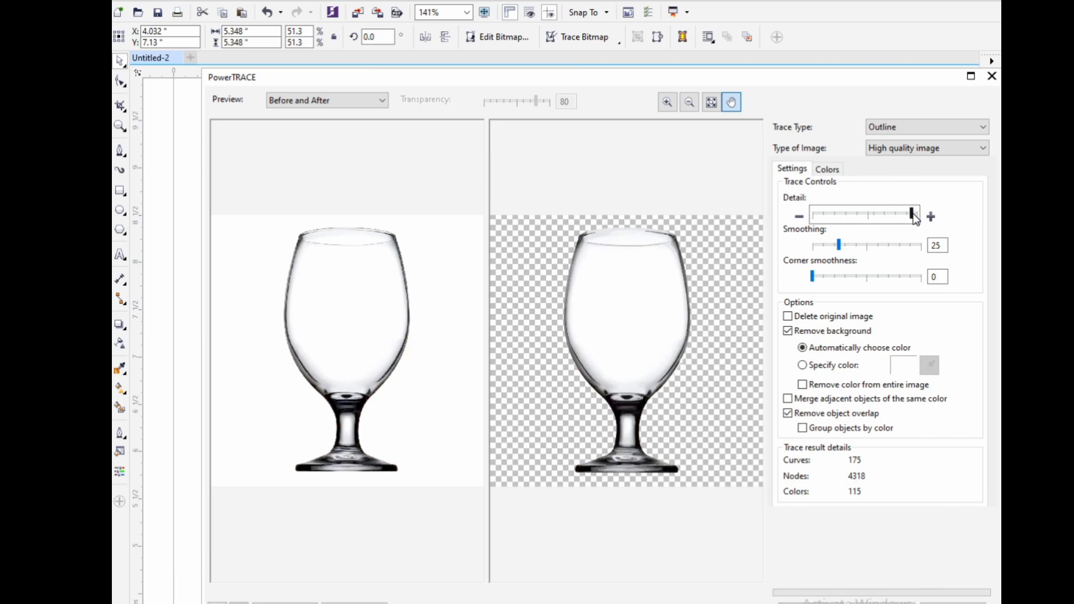
left_click(926, 215)
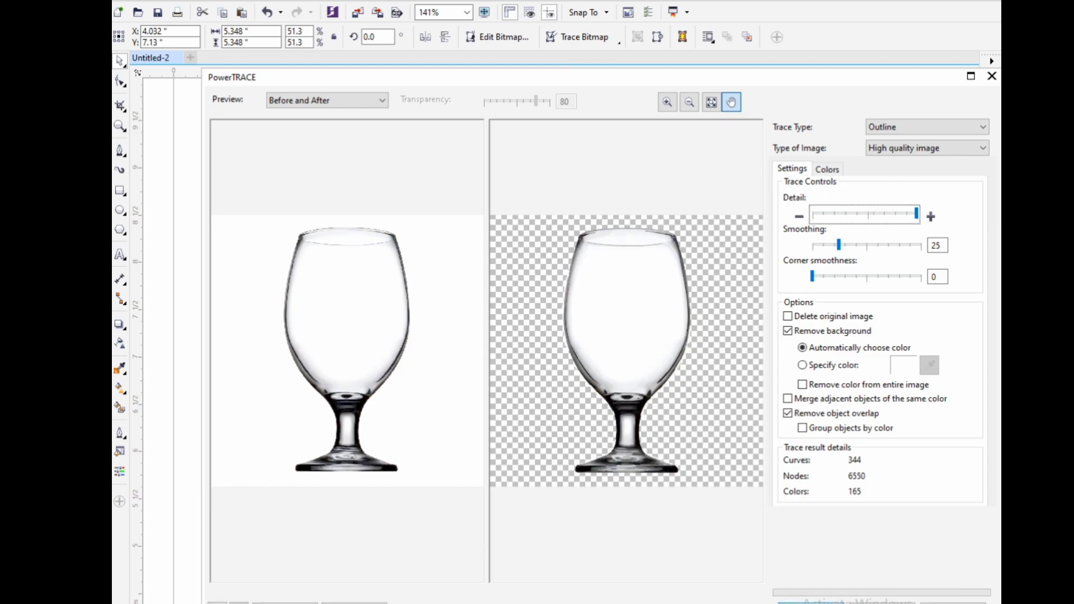
key("Return")
Step: Delete the original glass bitmap and reposition the traced glass in the left half of the page
left_click(724, 239)
left_click_drag(626, 307, 799, 306)
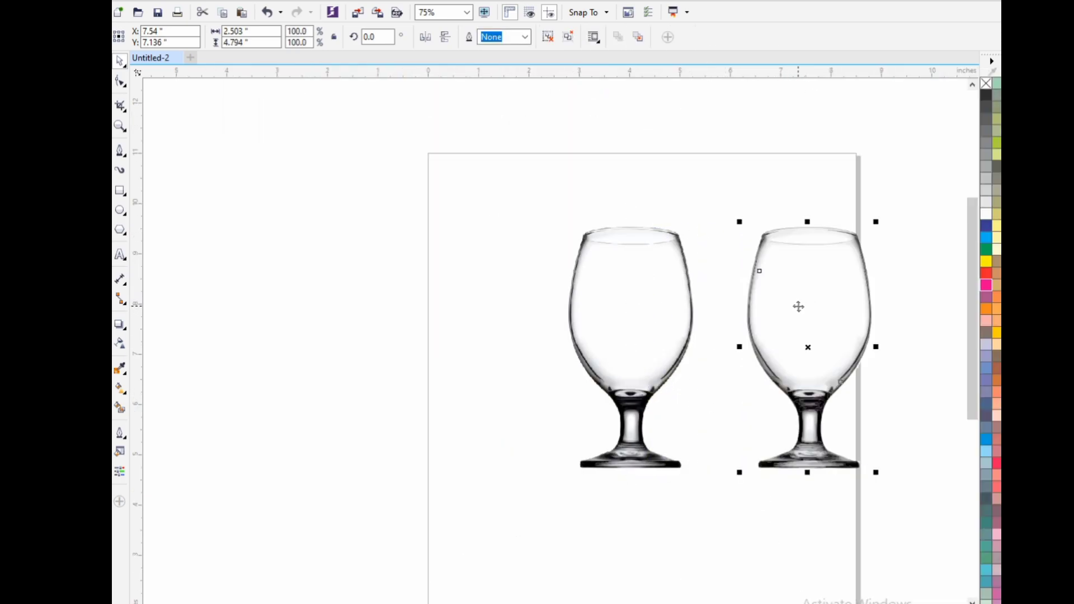
left_click(657, 325)
key("Escape")
left_click(679, 332)
key("Delete")
left_click(783, 329)
left_click_drag(784, 329, 568, 336)
Step: Draw a closed four-point Pen shape about 1.8 by 3.05 in, joining both rim ends to the bowl's two bottom corners
key("z")
left_click_drag(495, 211, 671, 409)
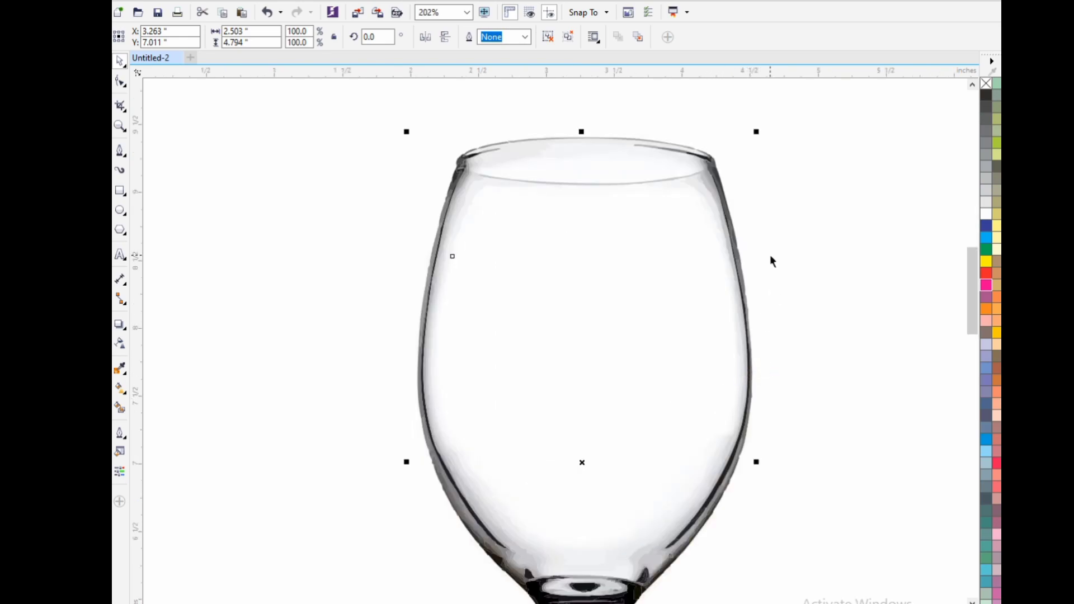
left_click(124, 151)
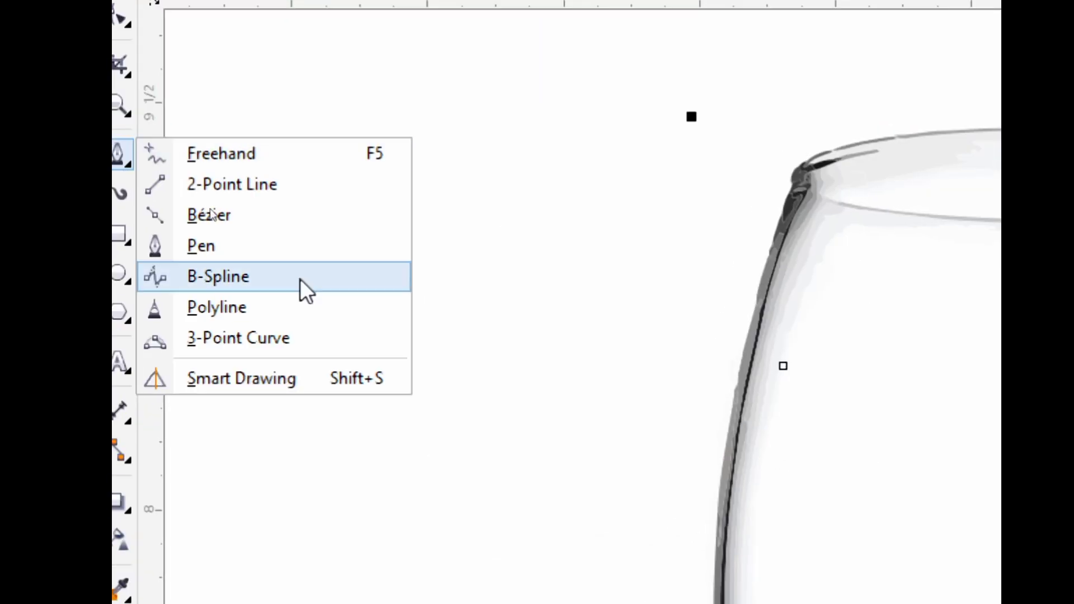
left_click(280, 246)
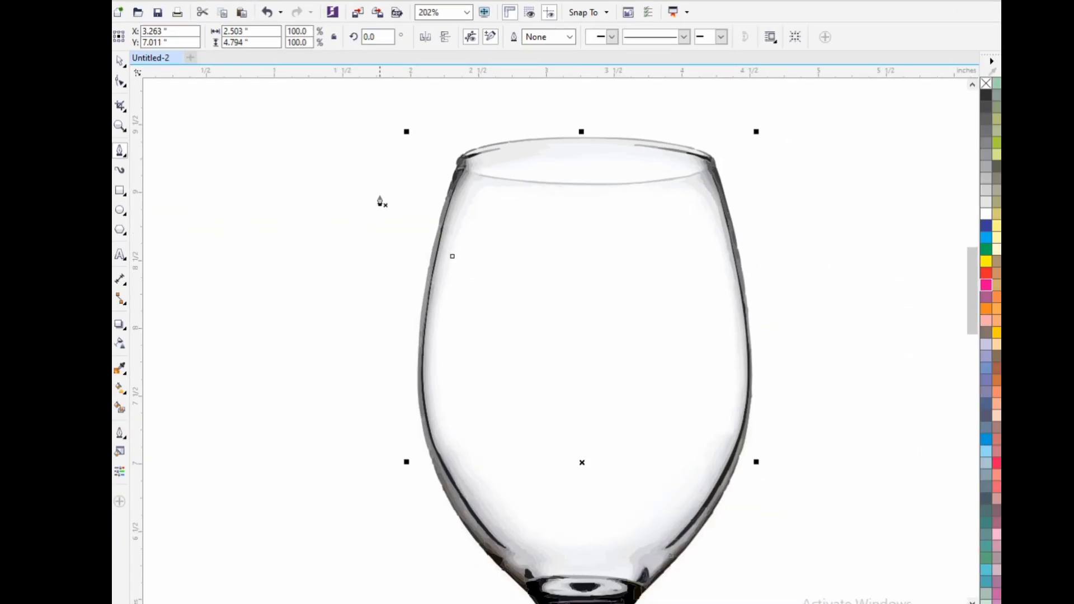
left_click(463, 171)
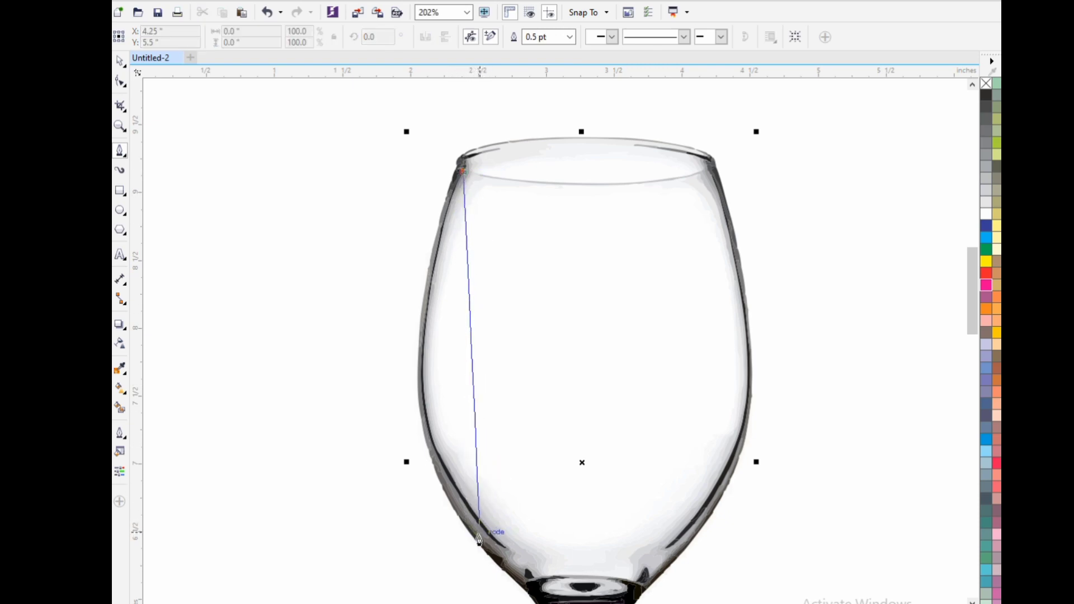
left_click(524, 585)
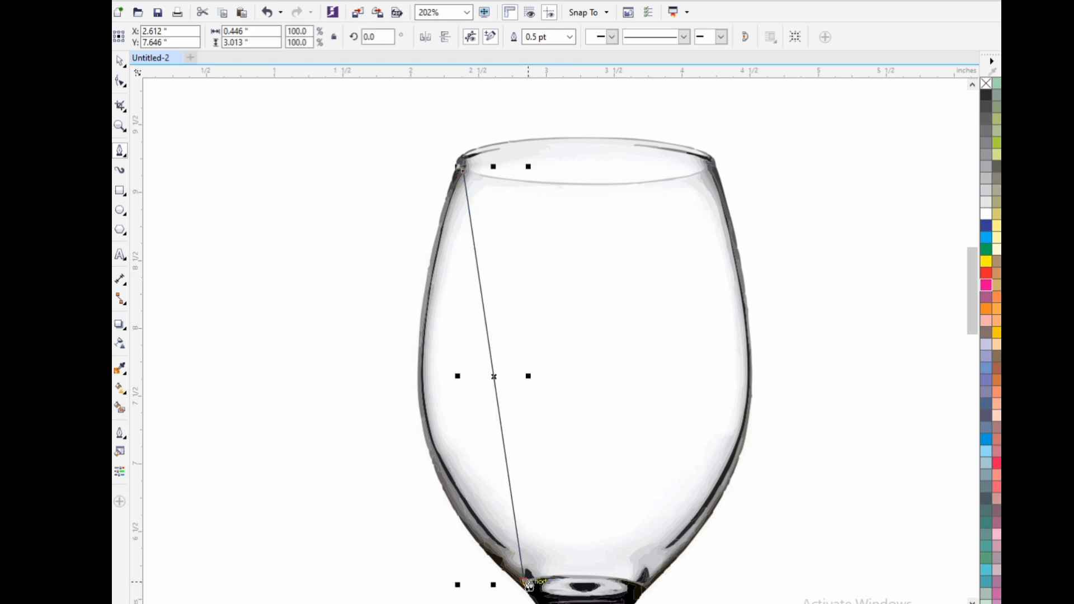
left_click(638, 582)
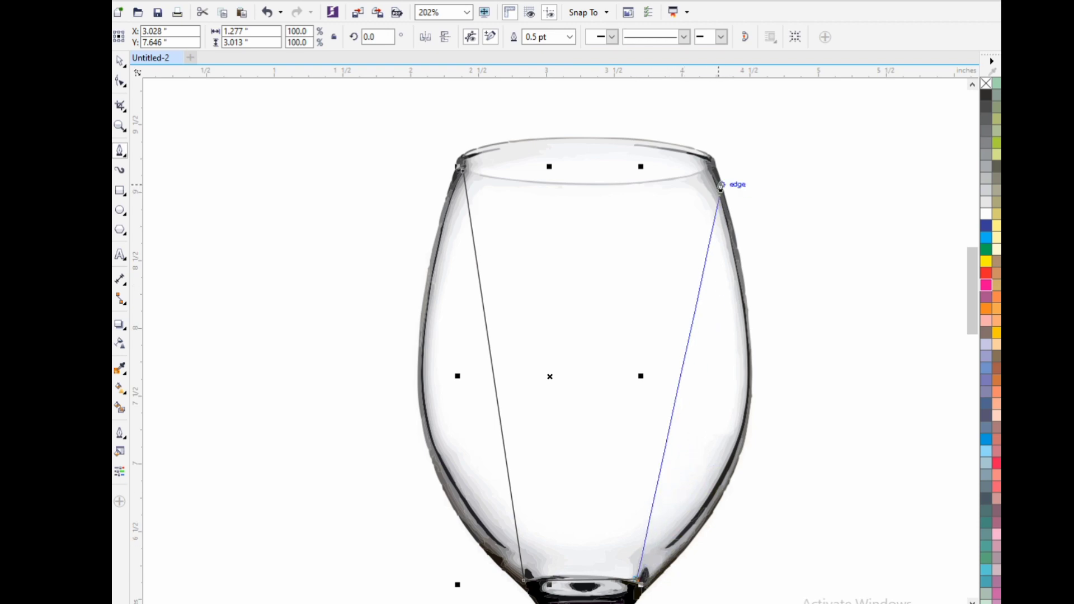
left_click(709, 171)
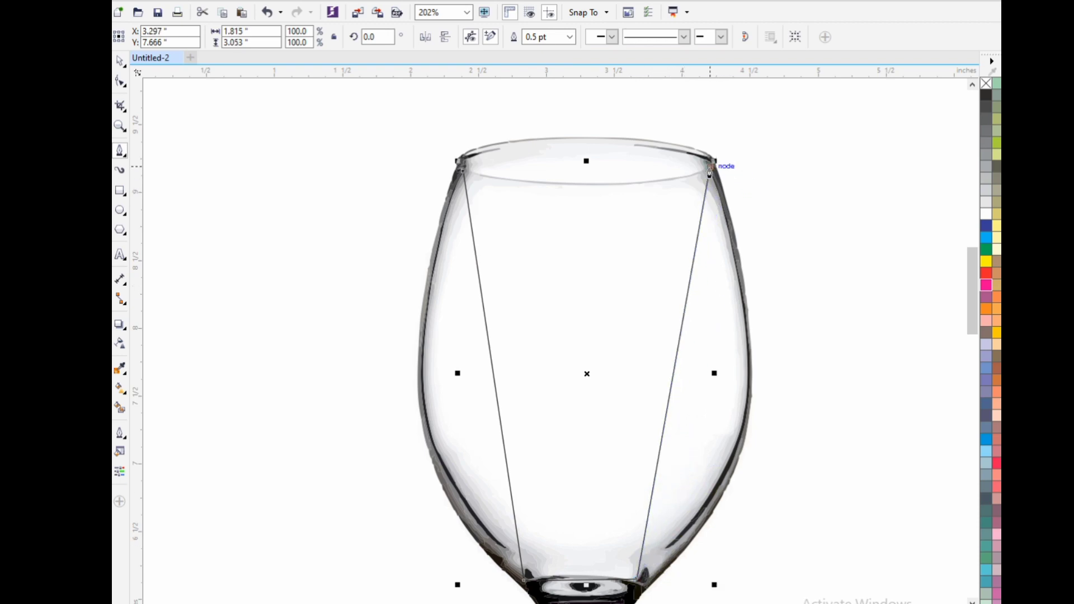
left_click(462, 174)
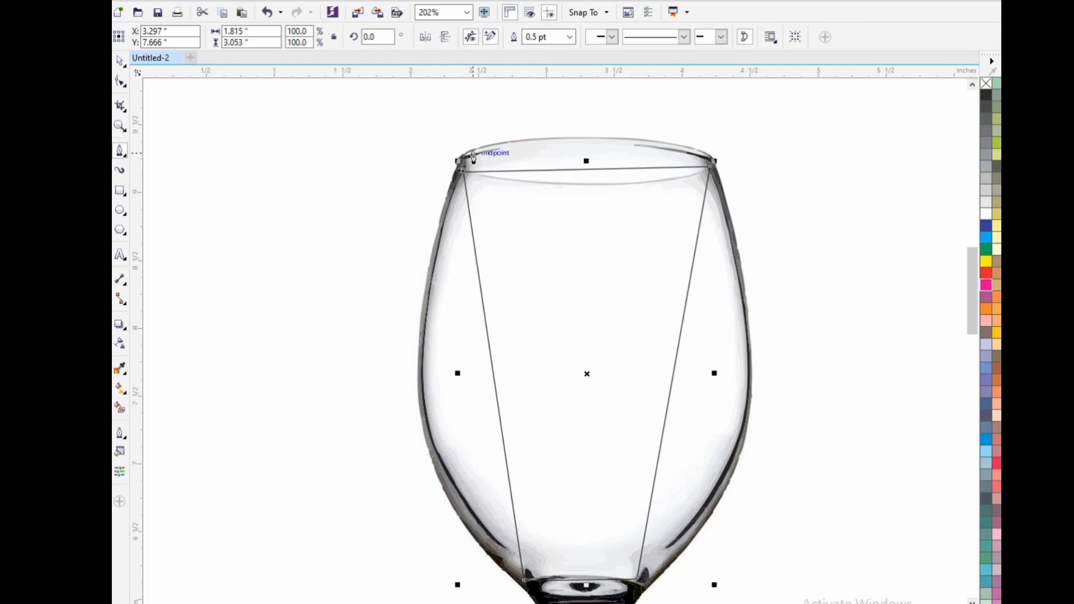
left_click(119, 66)
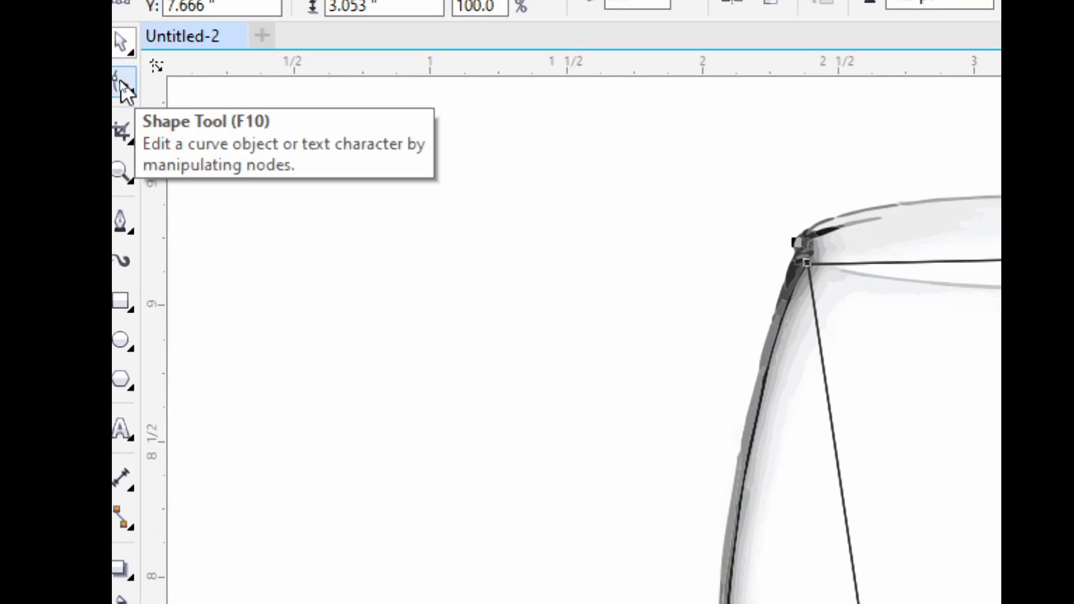
Step: Convert the shape's left side to a curve and bend it along the glass's left wall, fine-tuning the bottom-left corner and handle
left_click(120, 79)
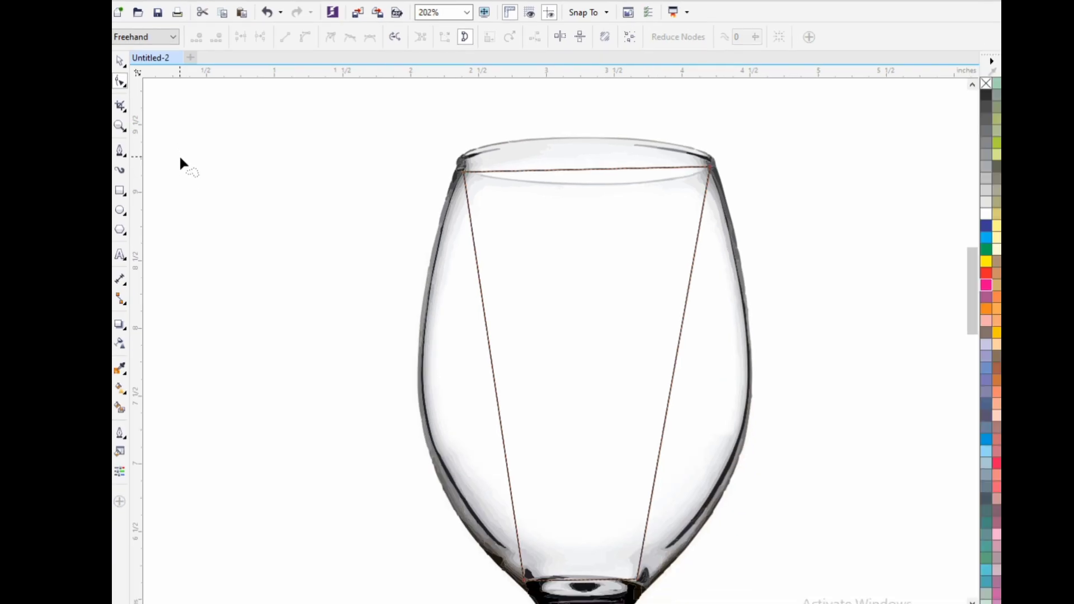
left_click(491, 363)
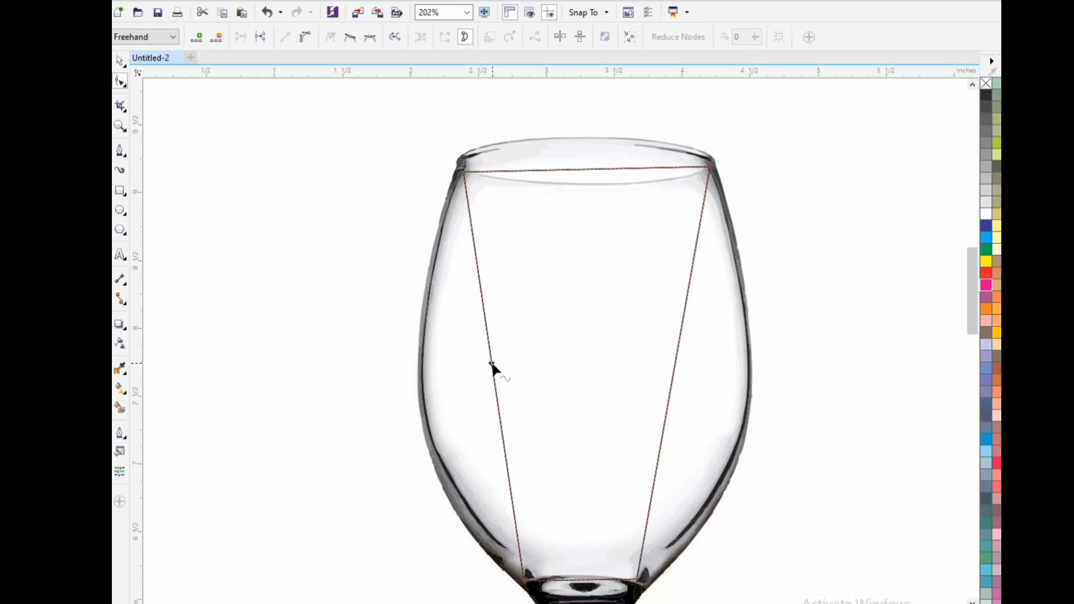
left_click(312, 43)
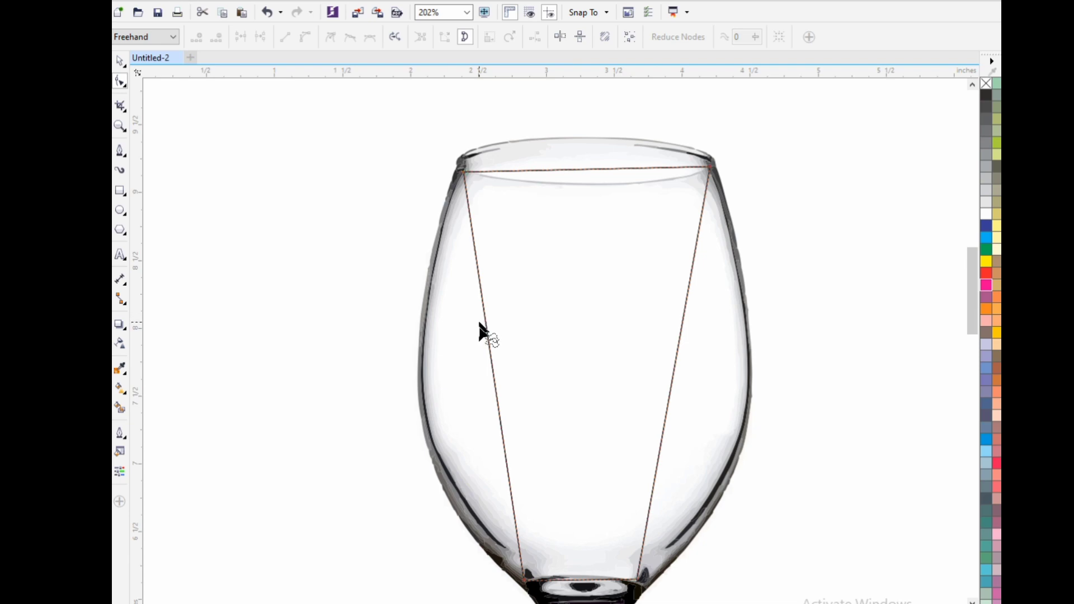
left_click(490, 358)
left_click_drag(491, 360, 427, 401)
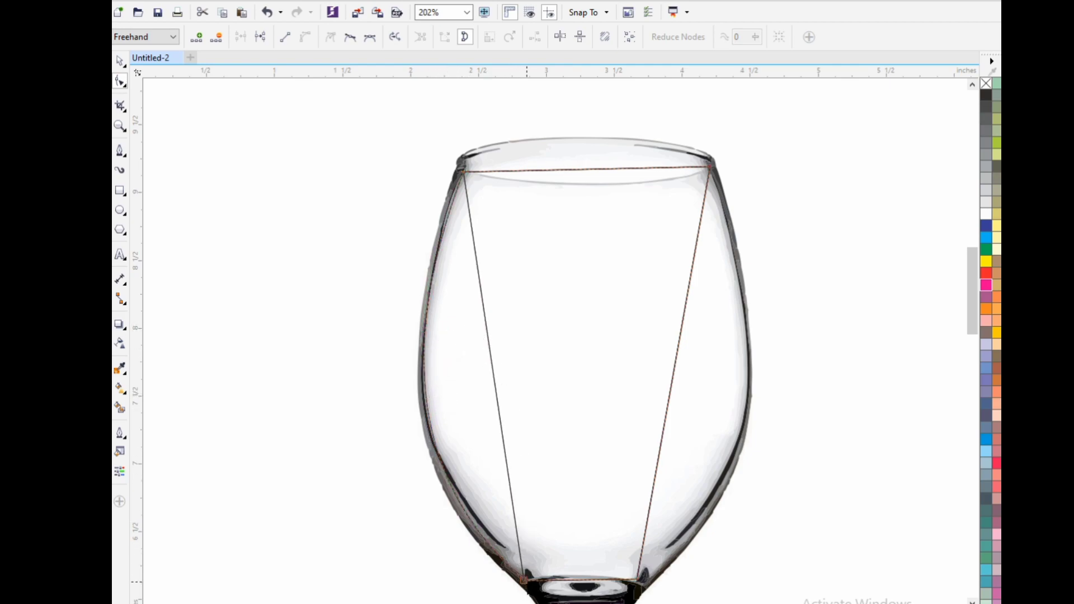
left_click(525, 577)
left_click_drag(528, 574, 528, 574)
left_click_drag(390, 367, 383, 386)
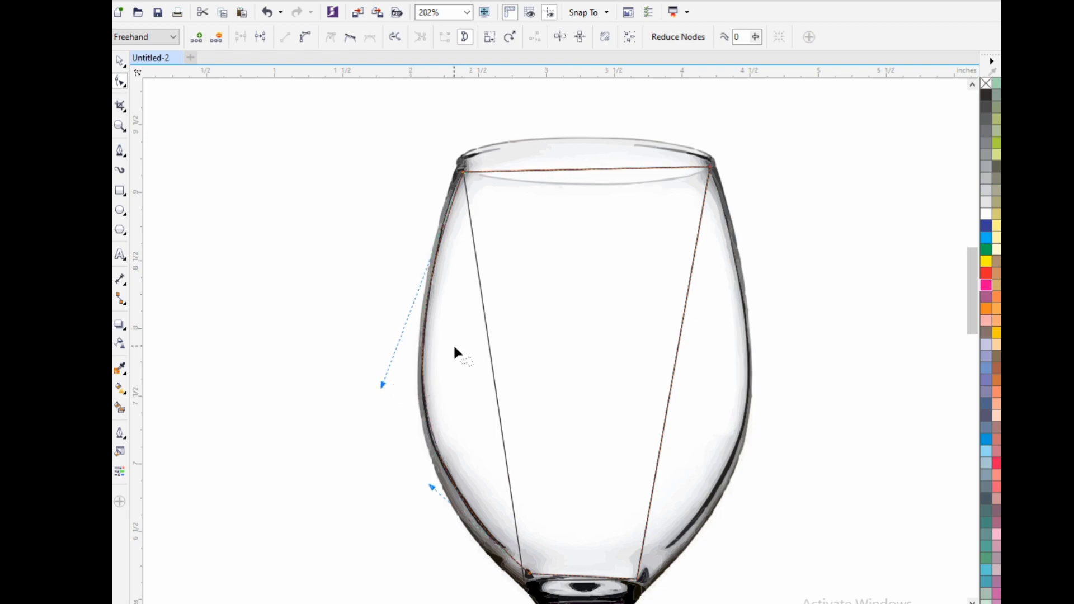
Step: Convert the shape's right side to a curve and bend it along the glass's right wall, adjusting its handles for a close fit
left_click(672, 360)
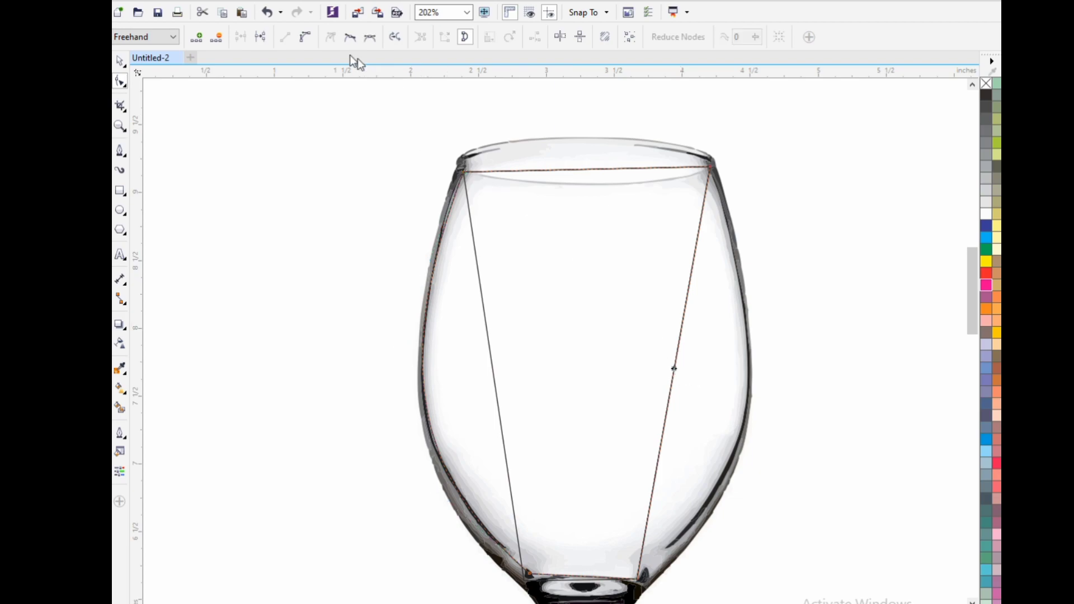
left_click(305, 37)
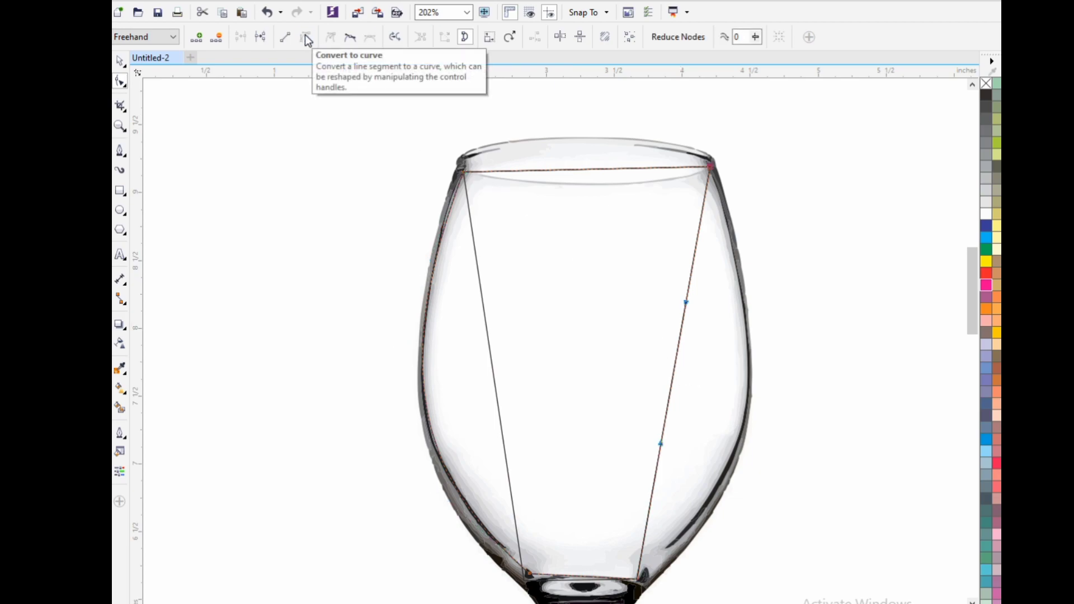
left_click_drag(677, 373, 747, 404)
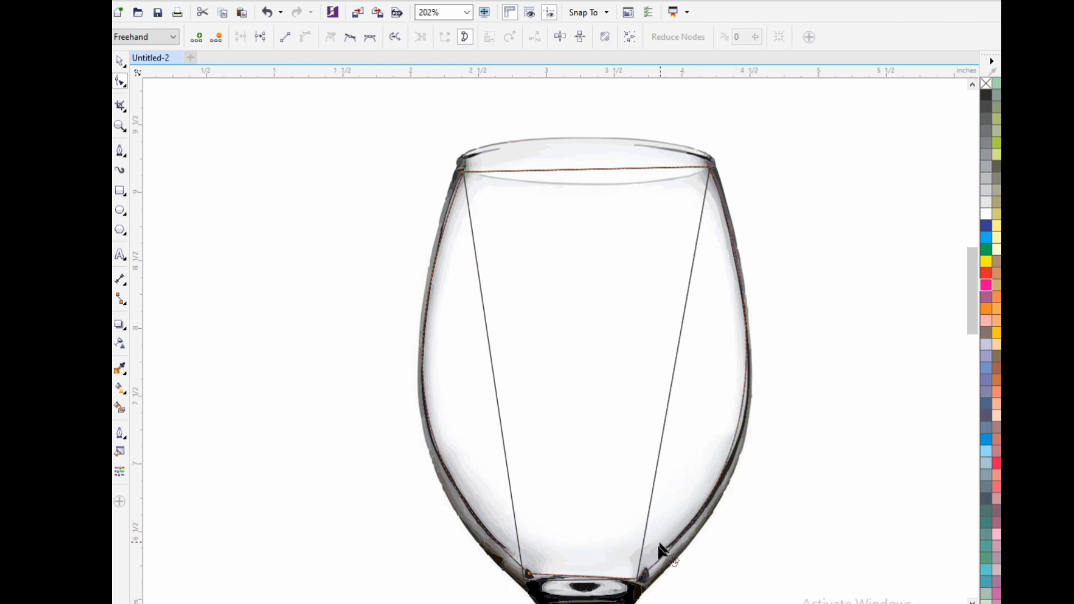
left_click(638, 583)
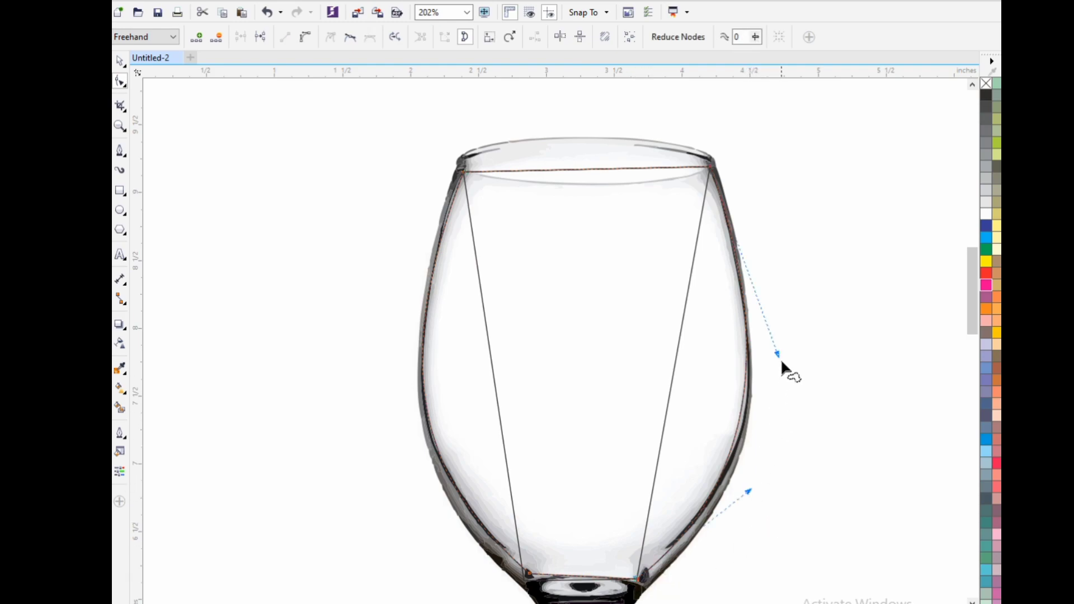
left_click_drag(778, 354, 783, 365)
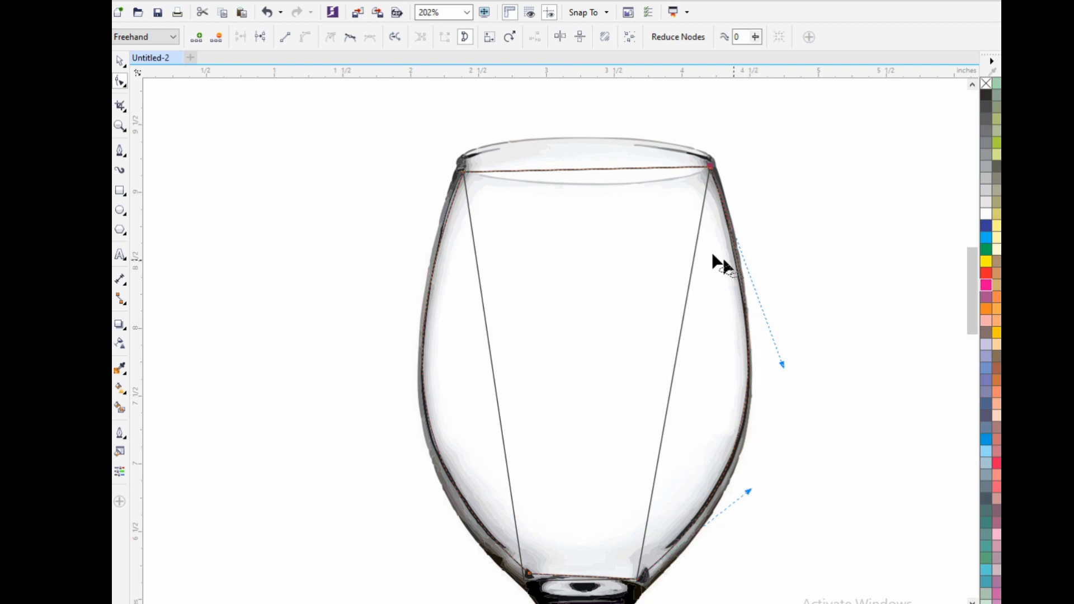
key("space")
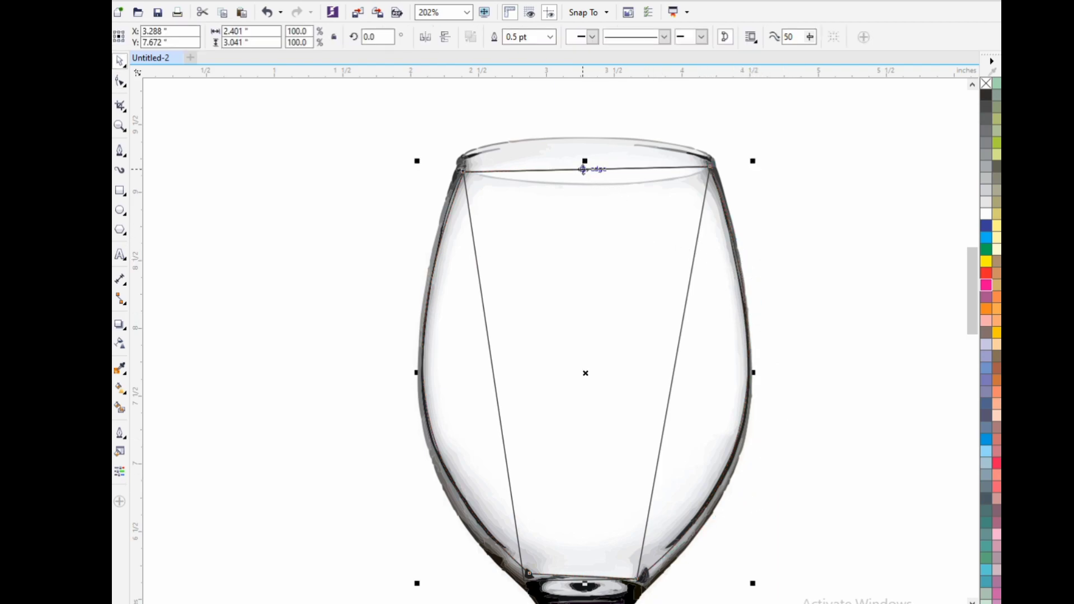
Step: Convert the shape's top edge to a curve and bow it downward to follow the front arc of the glass rim
left_click(120, 82)
left_click(582, 169)
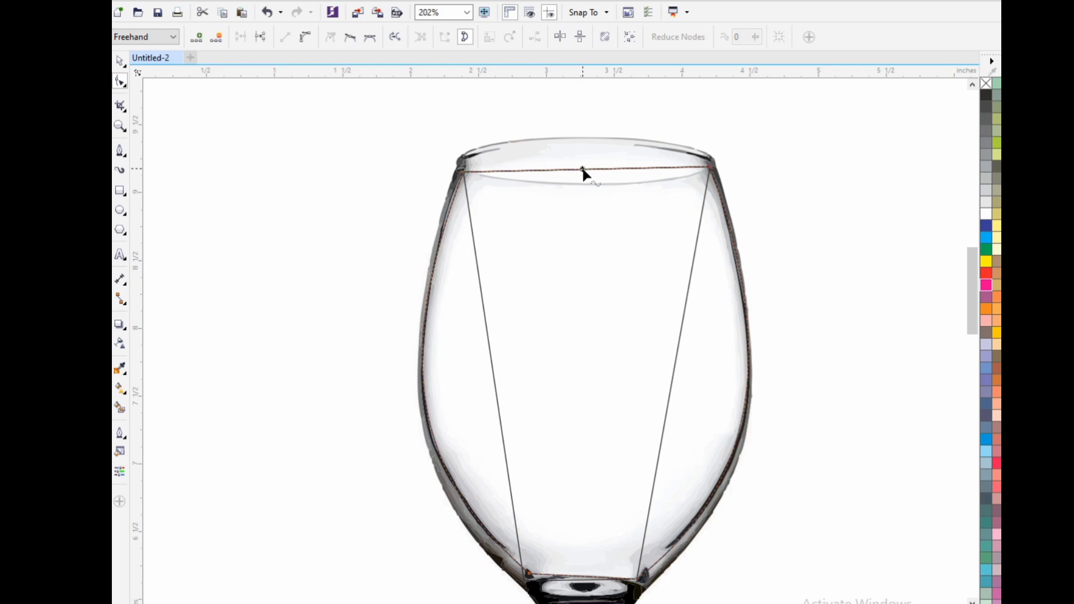
left_click(306, 37)
left_click_drag(587, 168, 616, 184)
Step: Delete the leftover straight-sided four-point outline inside the bowl
left_click(121, 63)
left_click(245, 172)
left_click(489, 335)
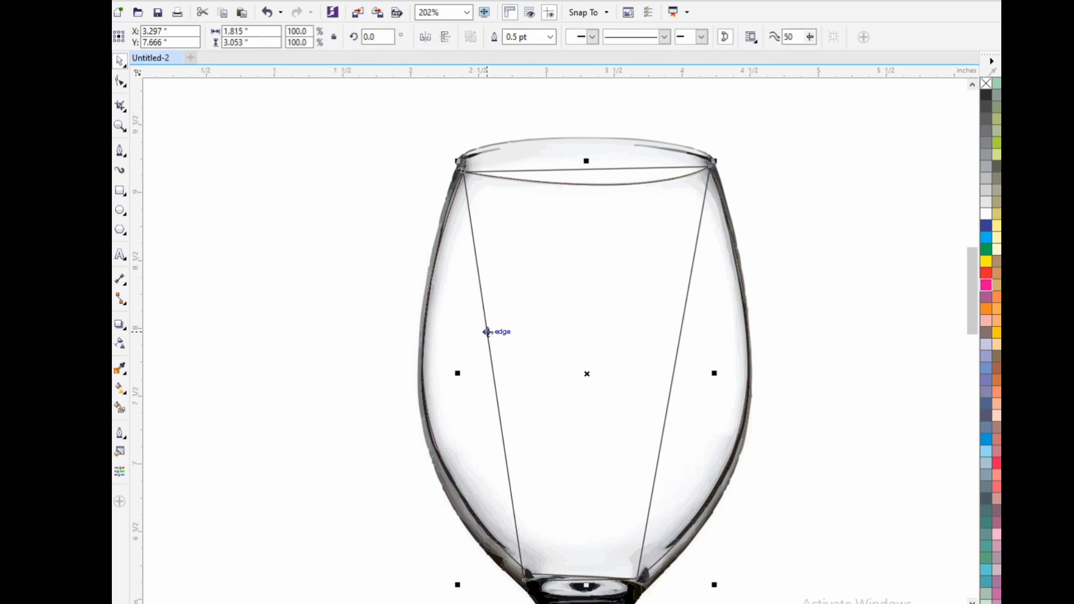
key("Delete")
Step: Try moving the traced glass and the curved bowl outline sideways, undoing each move
left_click(509, 206)
left_click(515, 178)
left_click_drag(515, 178, 611, 192)
key("ctrl+z")
key("Escape")
left_click(455, 197)
left_click_drag(456, 197, 563, 207)
key("ctrl+z")
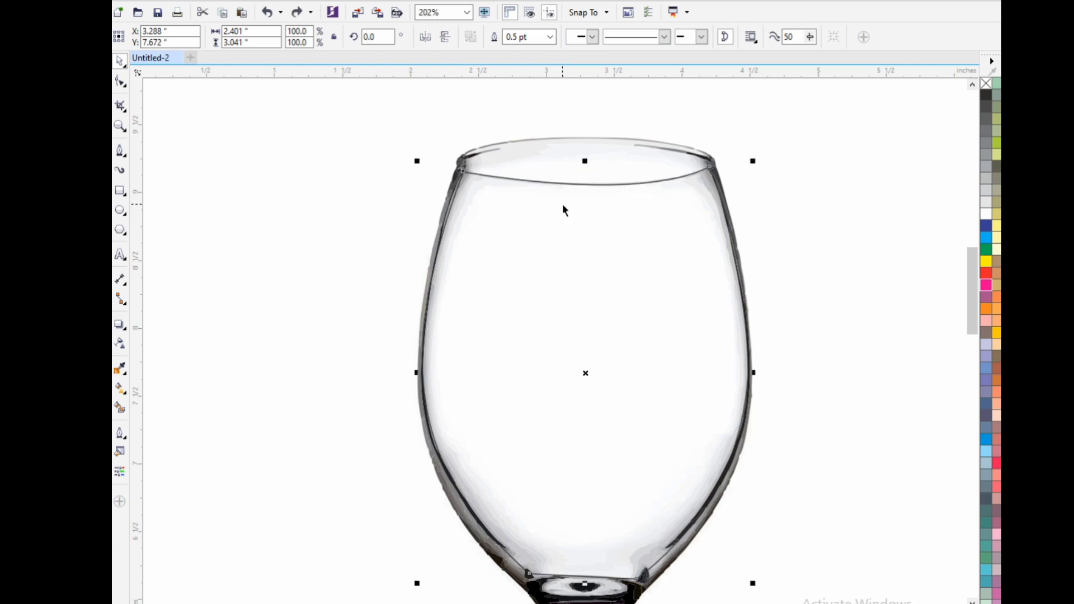
key("Escape")
Step: Import the waterknow image from the Glass art folder and place it at its original size over the glass
scroll(748, 233, "down", 2)
key("alt+f")
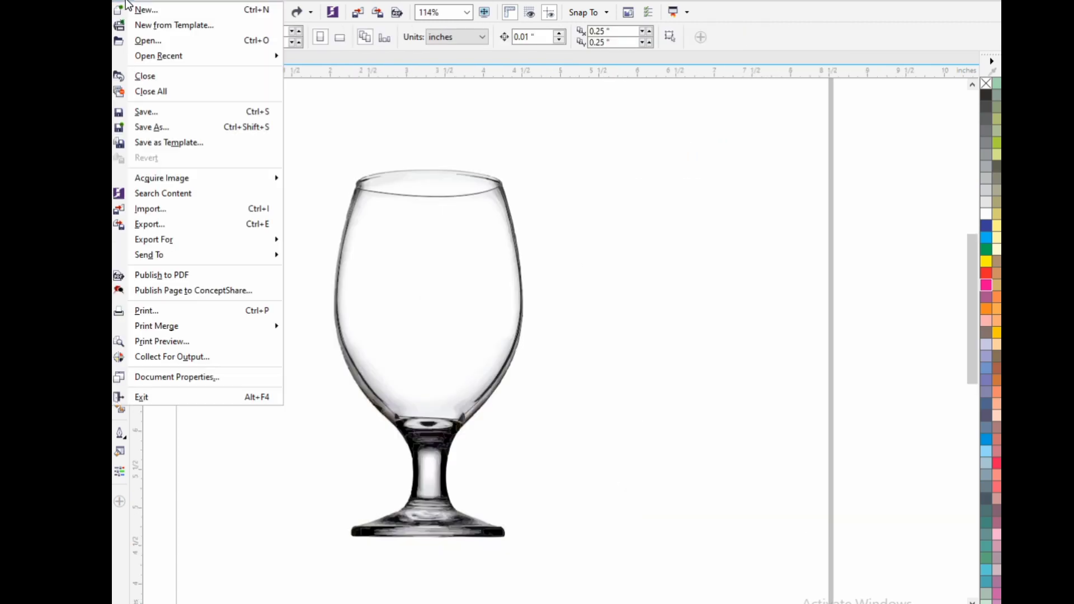
left_click(196, 213)
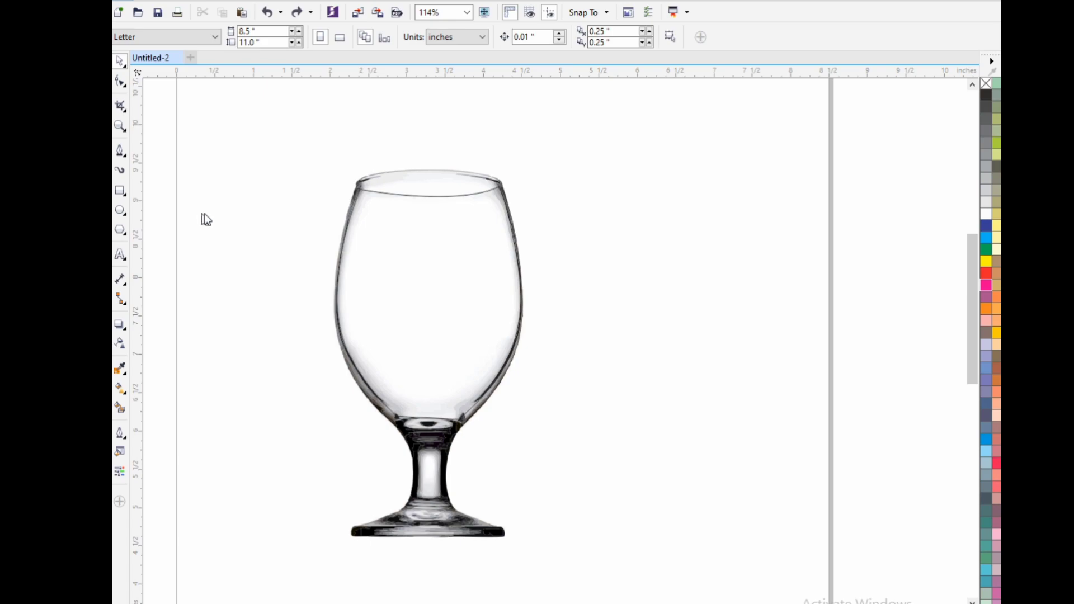
left_click(592, 313)
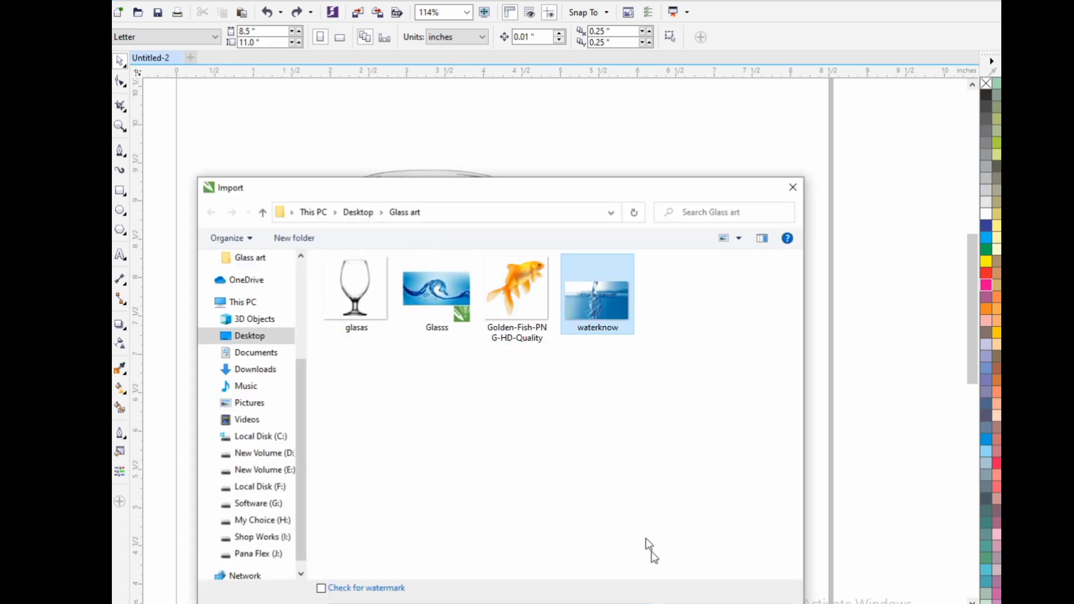
key("Return")
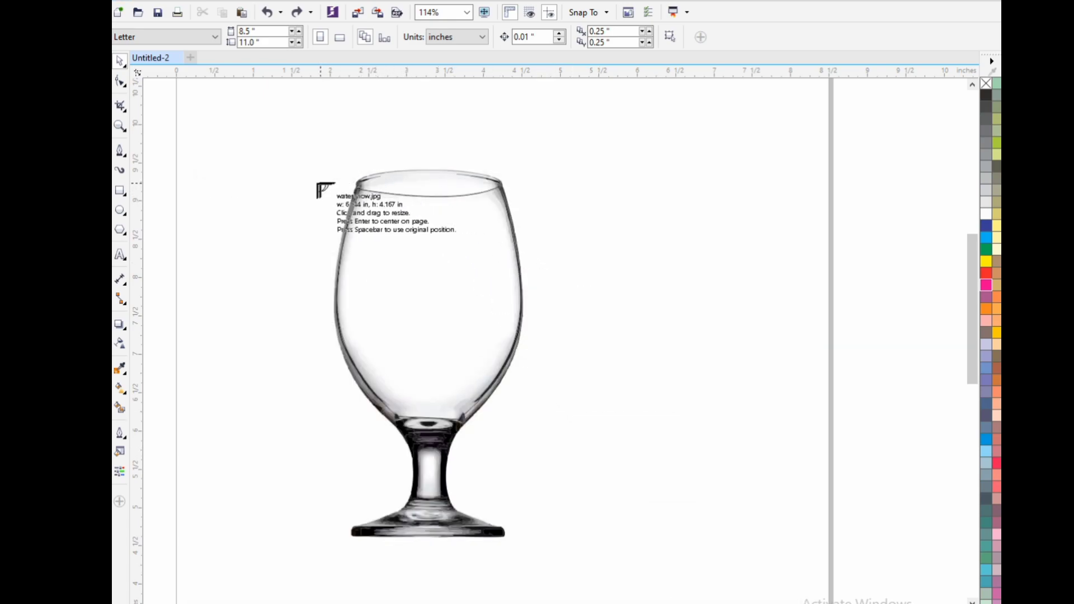
left_click(301, 185)
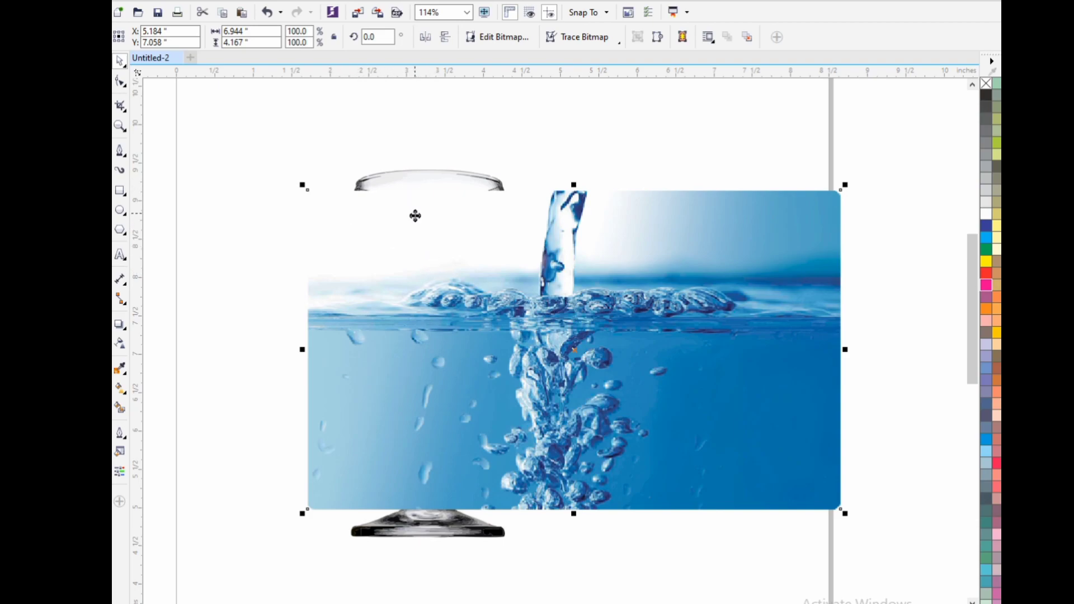
Step: Bring the bowl outline in front of the water image and reposition the image so the water stream and bubbles fill the outline
left_click_drag(365, 188, 364, 217)
left_click(354, 204)
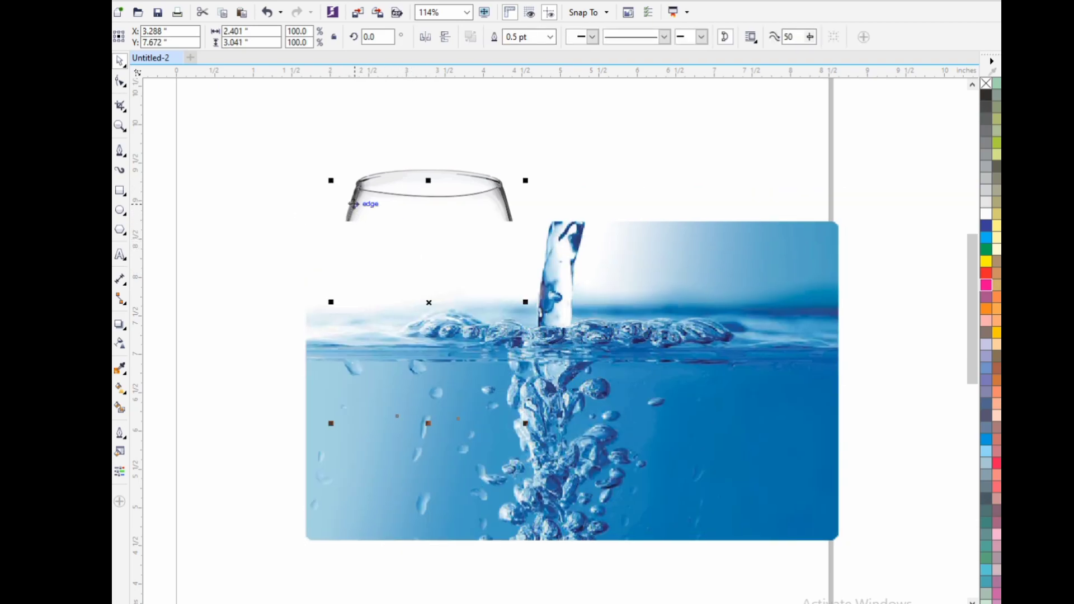
key("shift+Page_Up")
left_click_drag(574, 331, 466, 257)
left_click_drag(592, 276, 582, 274)
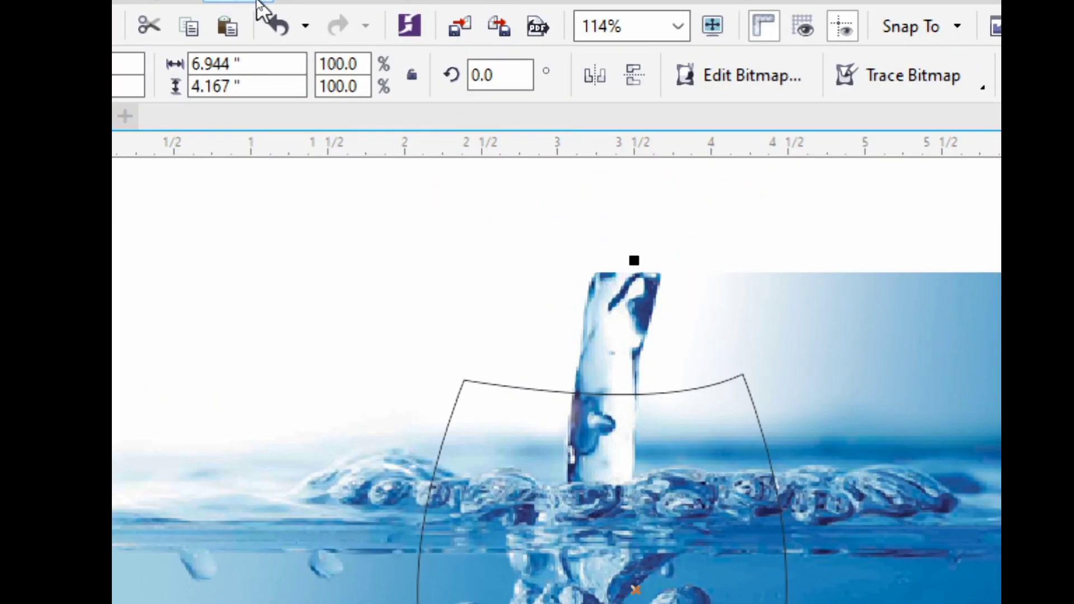
Step: PowerClip the water image inside the bowl outline, and clear away the leftover unclipped copy of the image
left_click(257, 3)
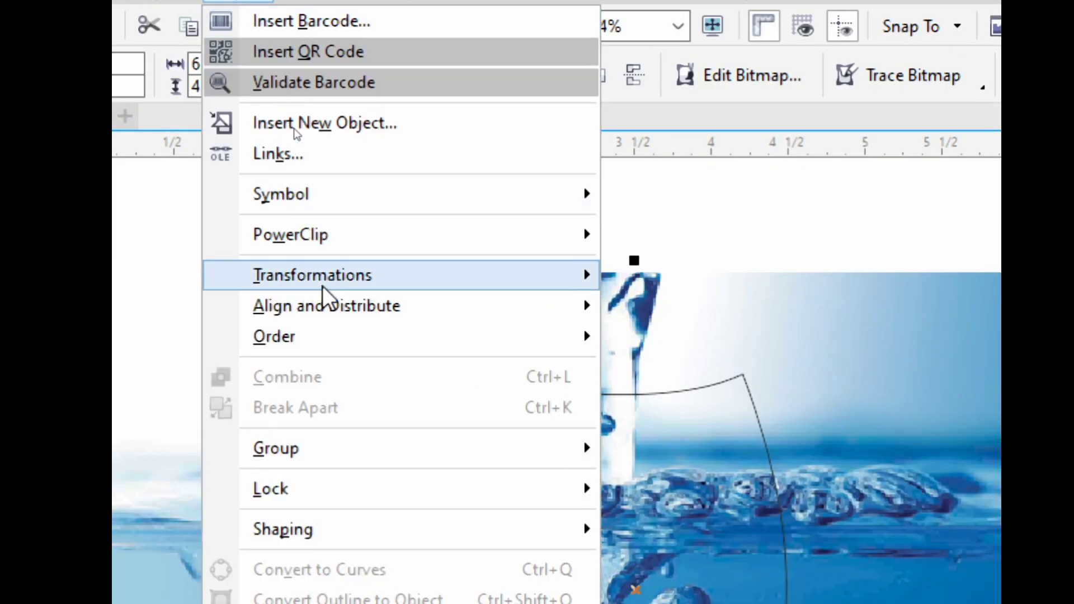
mouse_move(364, 235)
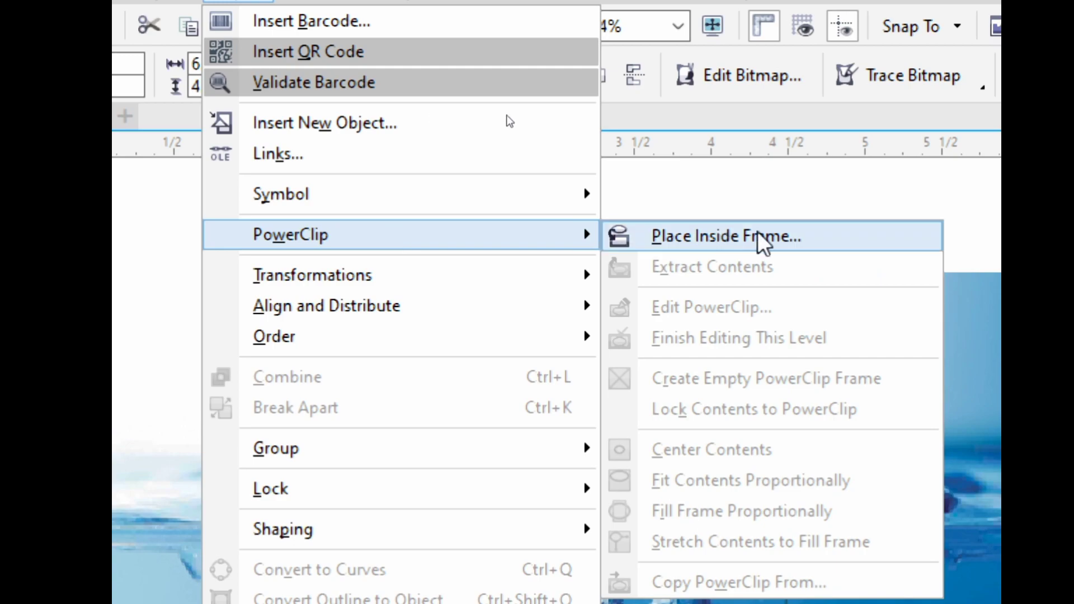
left_click(726, 236)
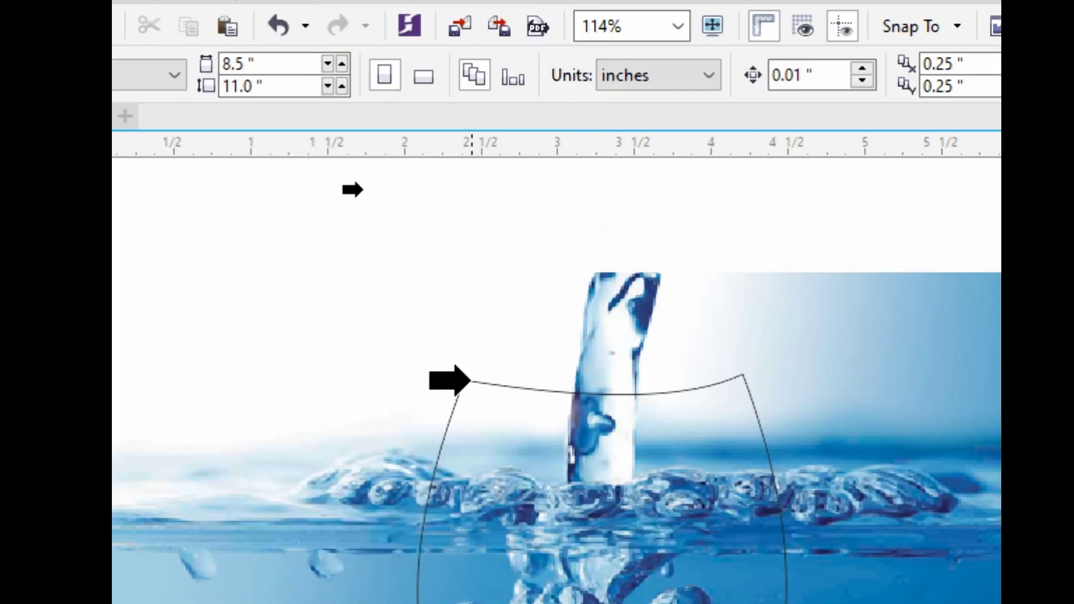
left_click(472, 380)
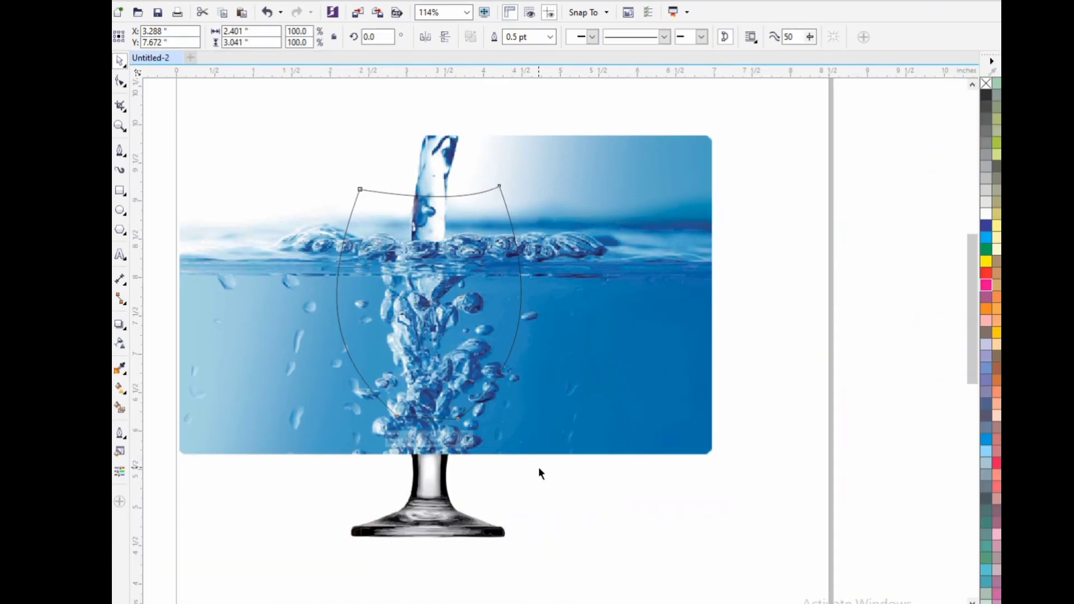
left_click(536, 422)
left_click_drag(536, 422, 638, 509)
left_click(552, 357)
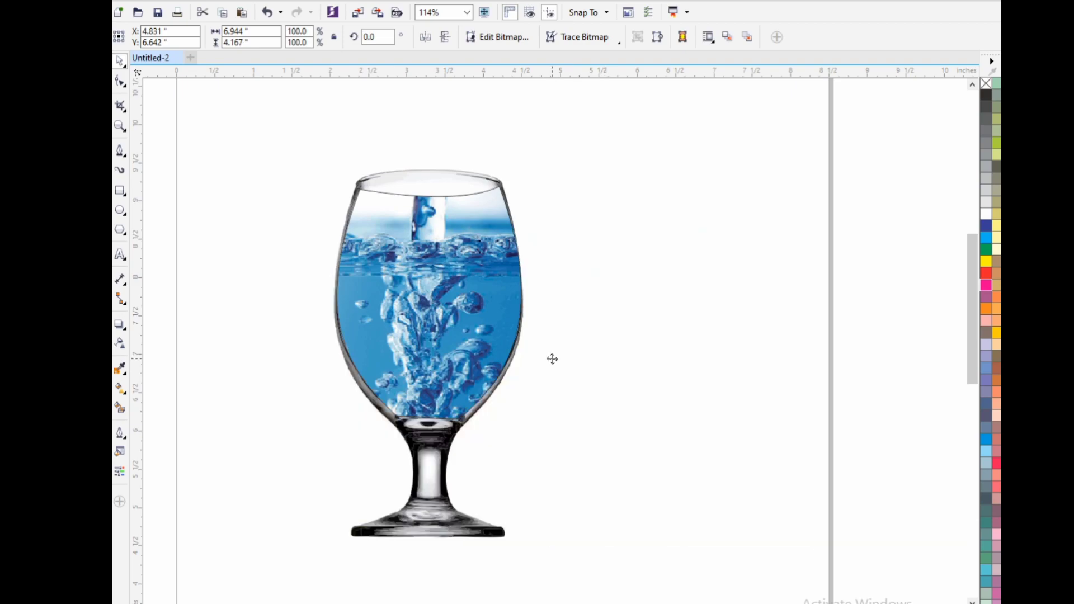
Step: Remove the outline from the clipped water shape by setting its width to None
left_click(477, 322)
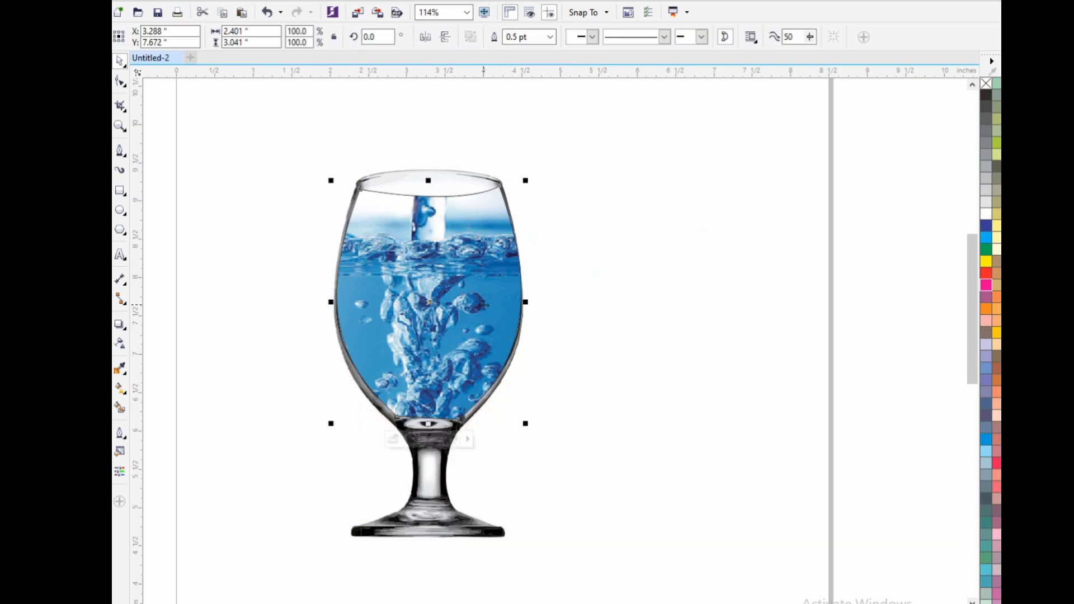
left_click(521, 269)
left_click(587, 288)
left_click(503, 279)
scroll(971, 99, "up", 2)
key("Escape")
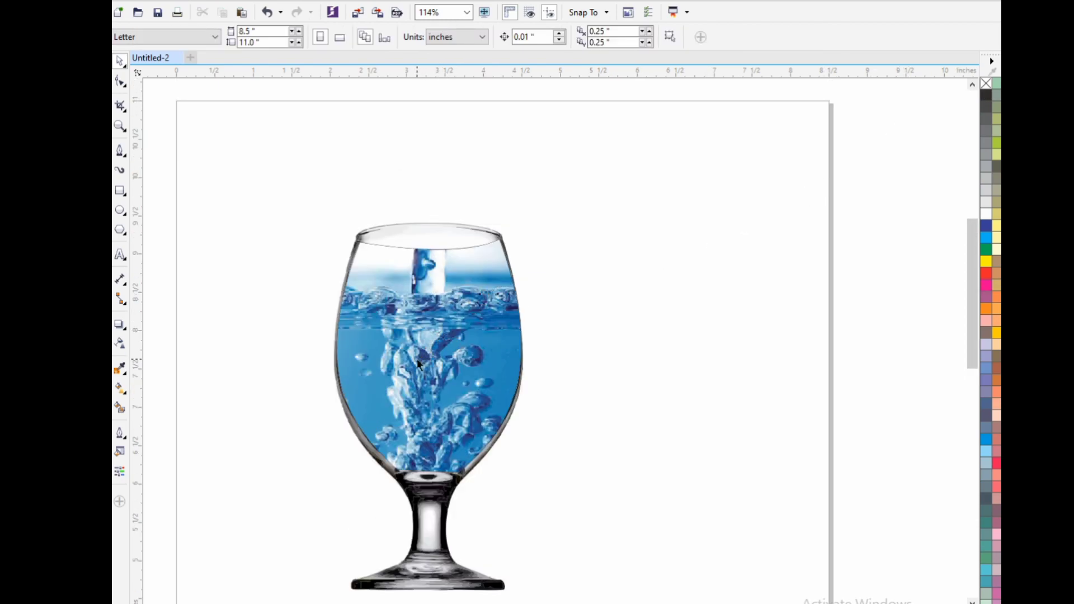
Step: Try moving the clipped water shape out of the glass, and undo the move
left_click_drag(418, 364, 659, 369)
key("ctrl+z")
left_click(532, 263)
Step: Convert the clipped water shape to a 300 dpi RGB Color (24-bit) bitmap with anti-aliasing and a transparent background
left_click(378, 259)
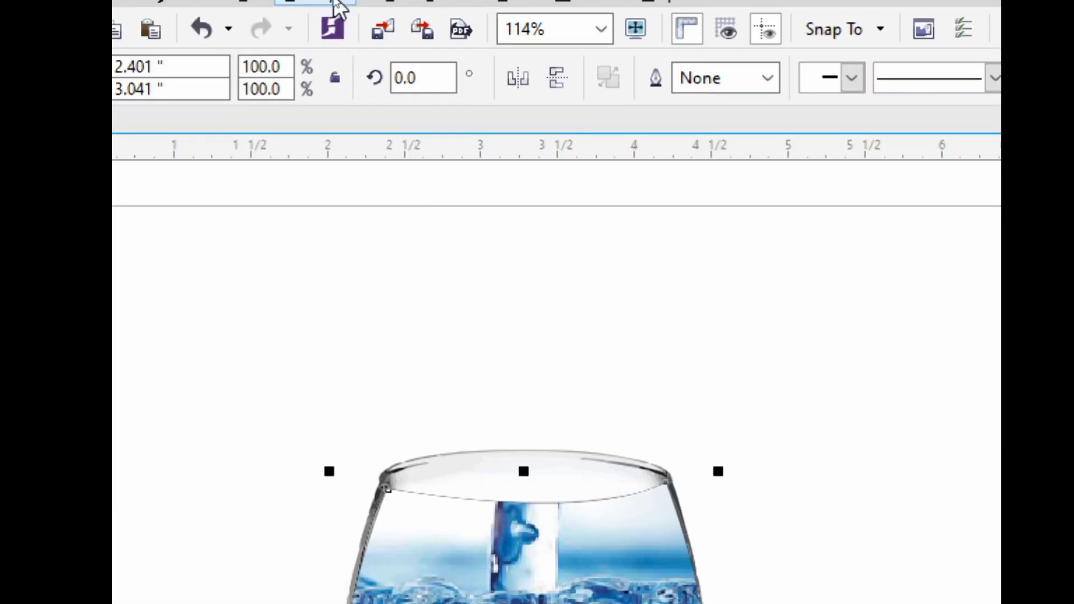
left_click(338, 3)
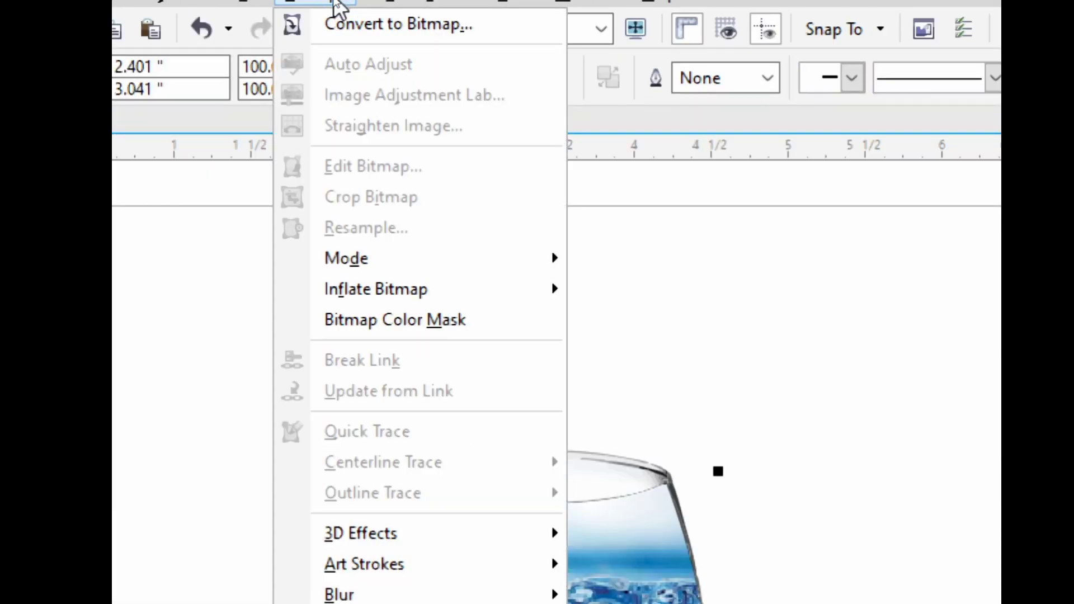
left_click(379, 32)
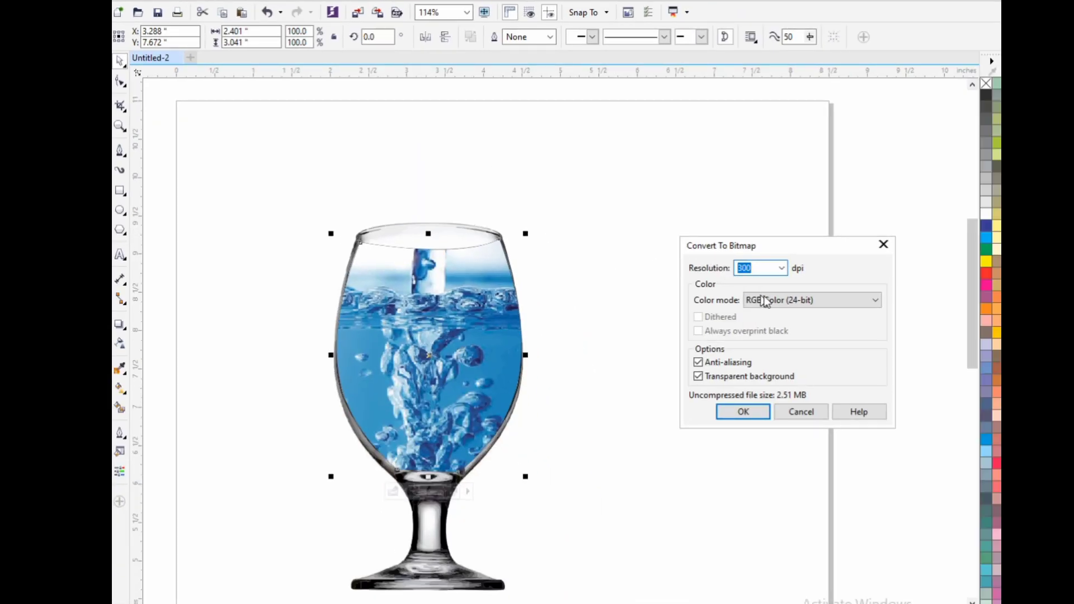
left_click(831, 305)
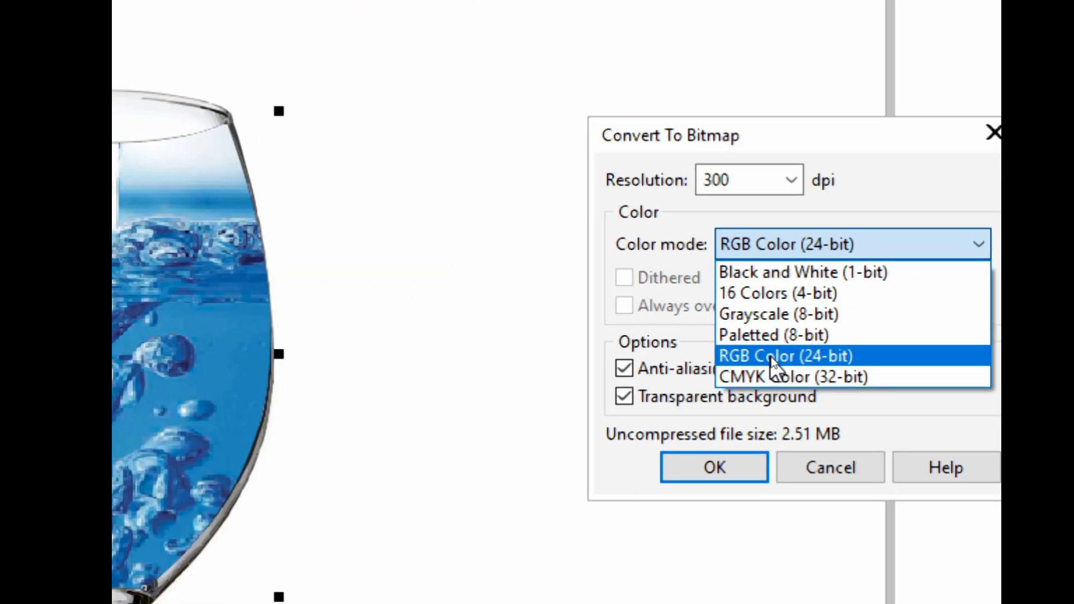
left_click(770, 358)
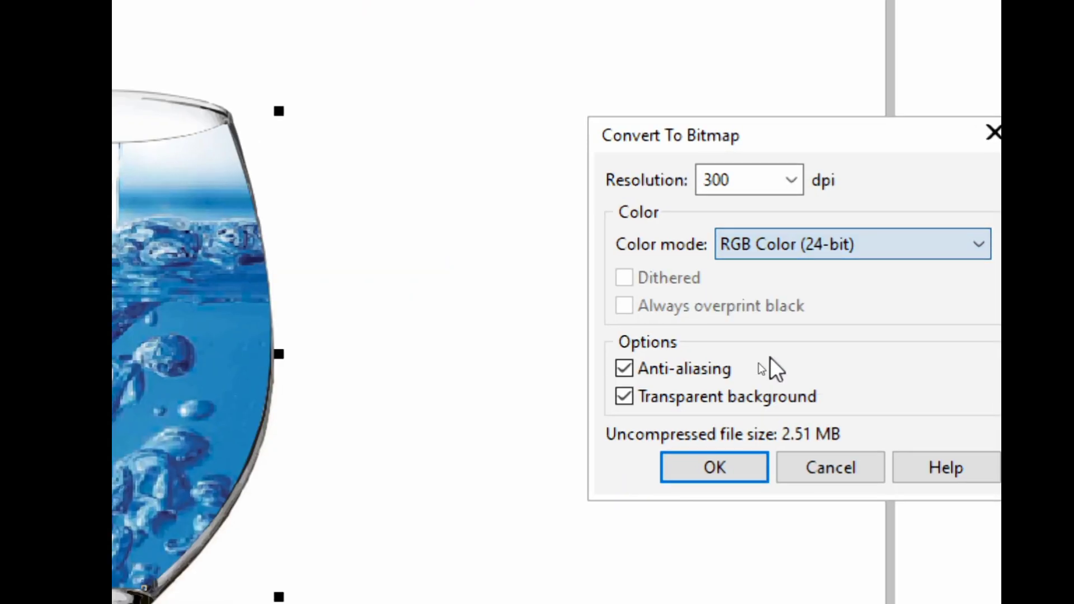
left_click(706, 469)
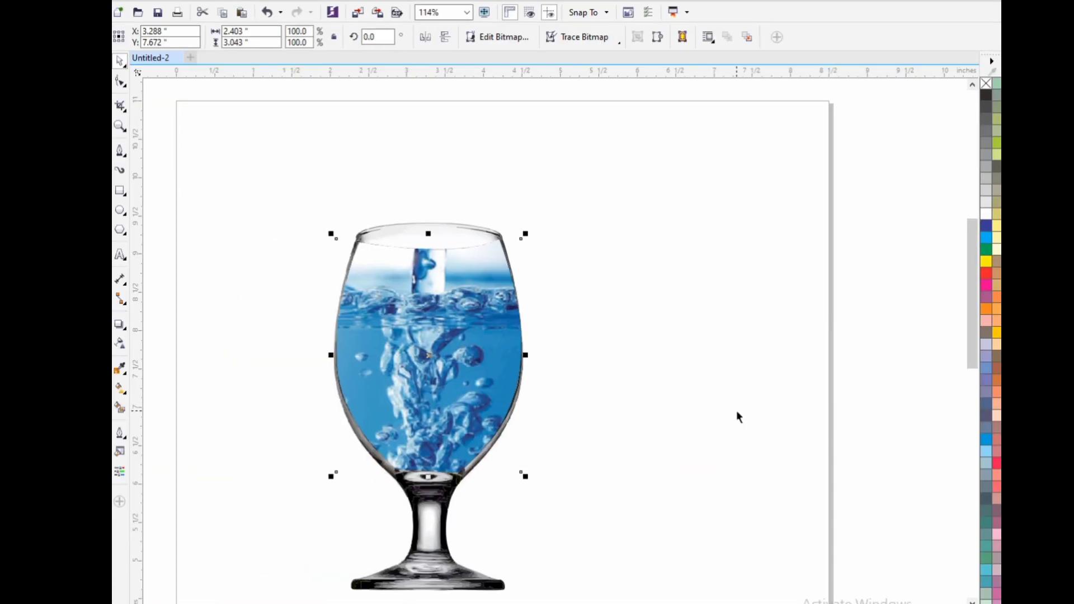
left_click(606, 361)
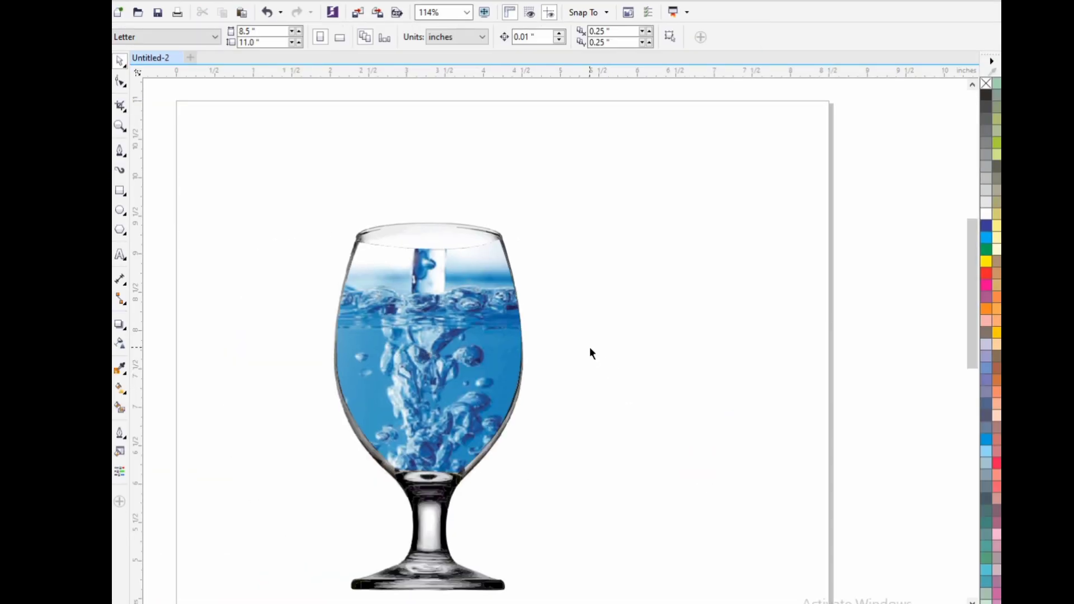
Step: Place a copy of the water bitmap beside the glass
left_click_drag(463, 349, 652, 353)
left_click(556, 211)
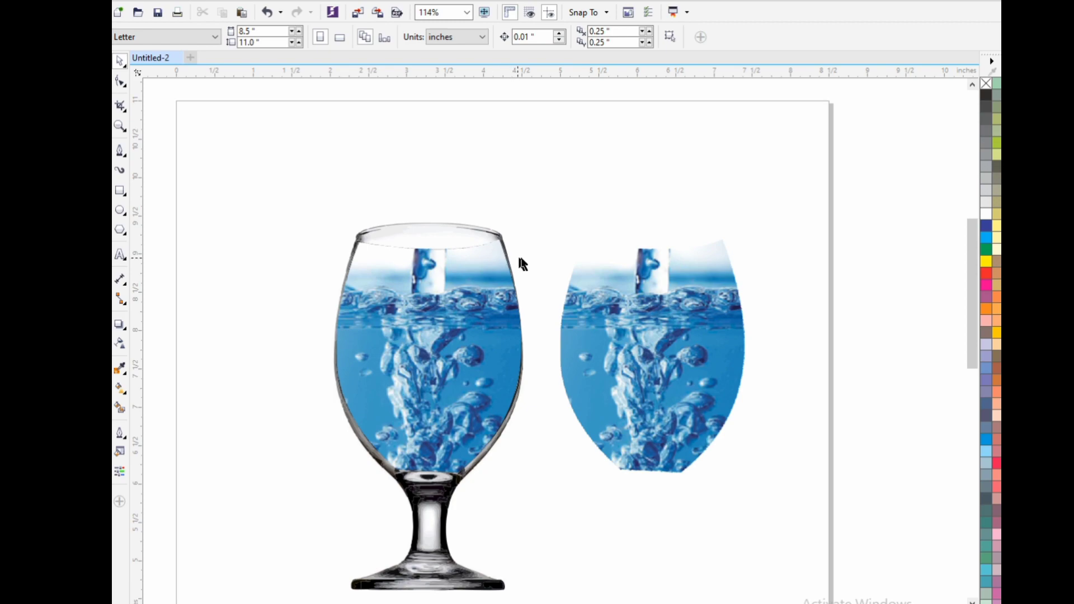
Step: Import the Golden-Fish-PNG-HD-Quality image over the glass rim and enlarge it to about 2.07 inches wide
left_click(125, 2)
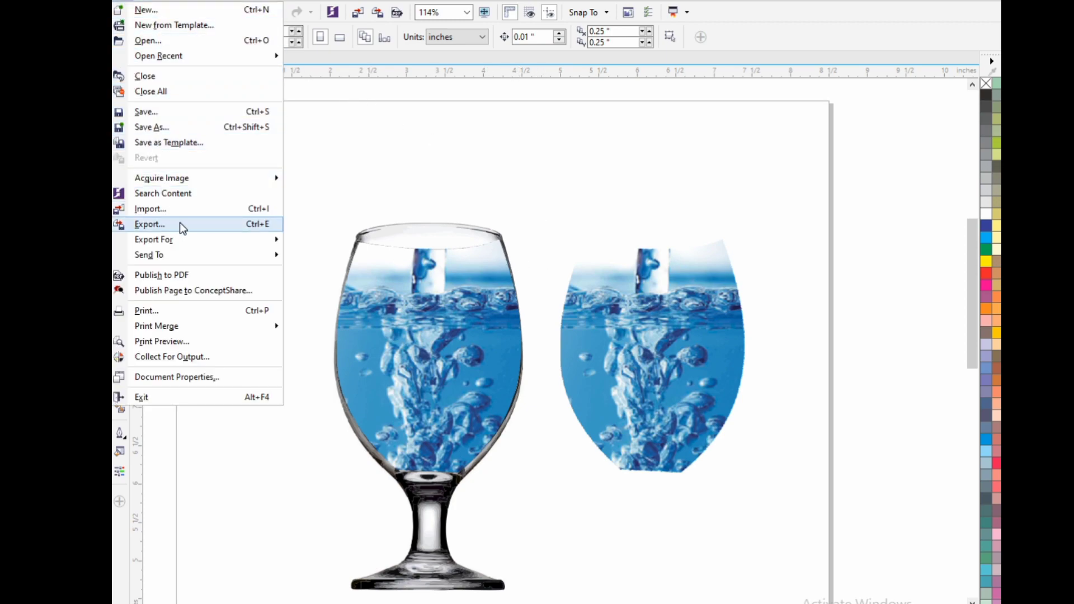
left_click(199, 210)
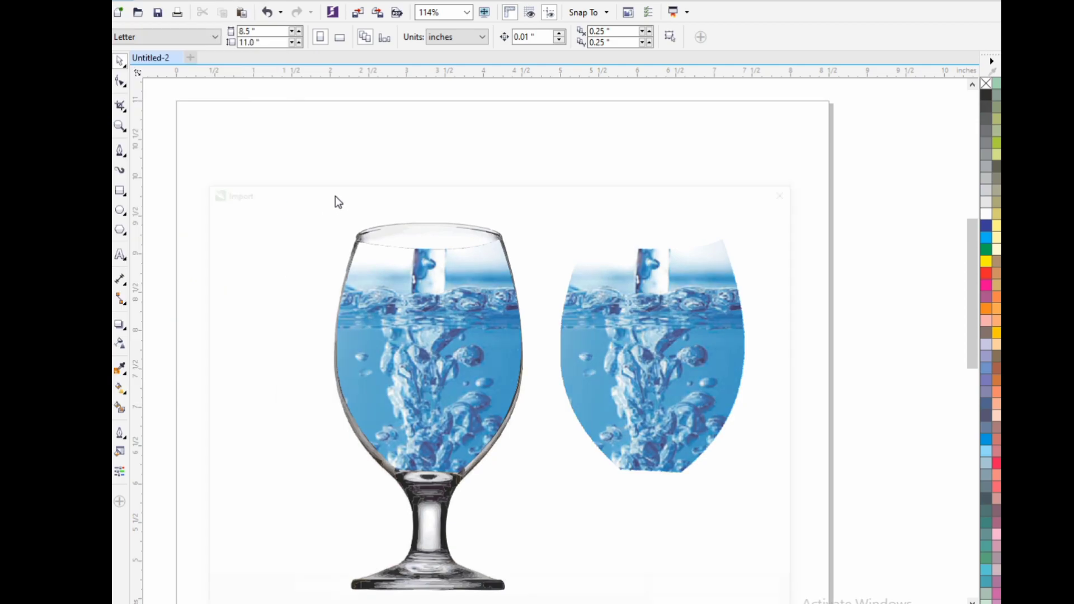
left_click(500, 277)
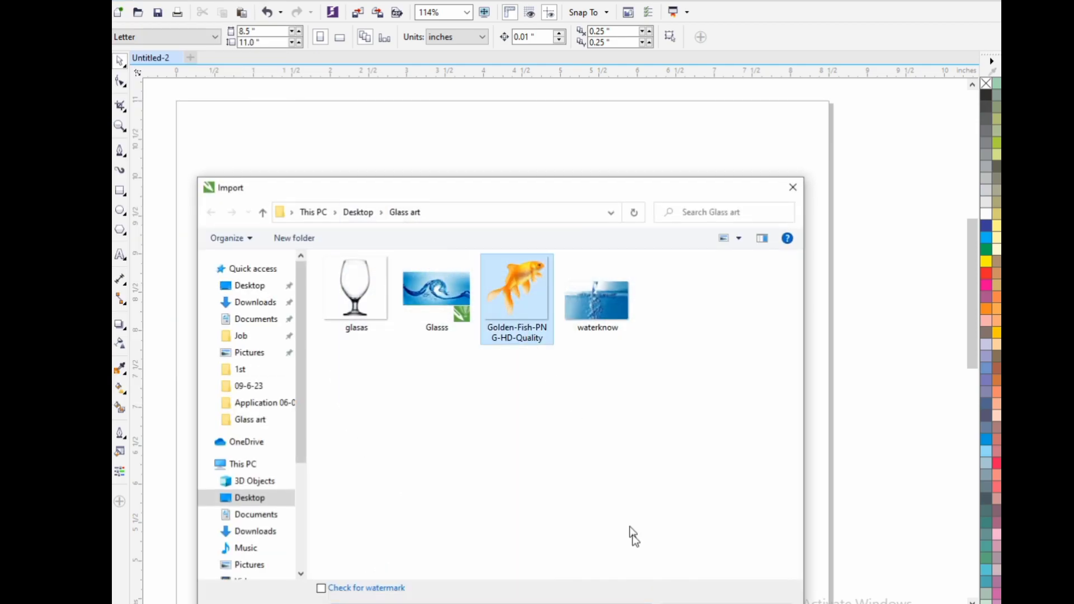
key("Return")
left_click(360, 183)
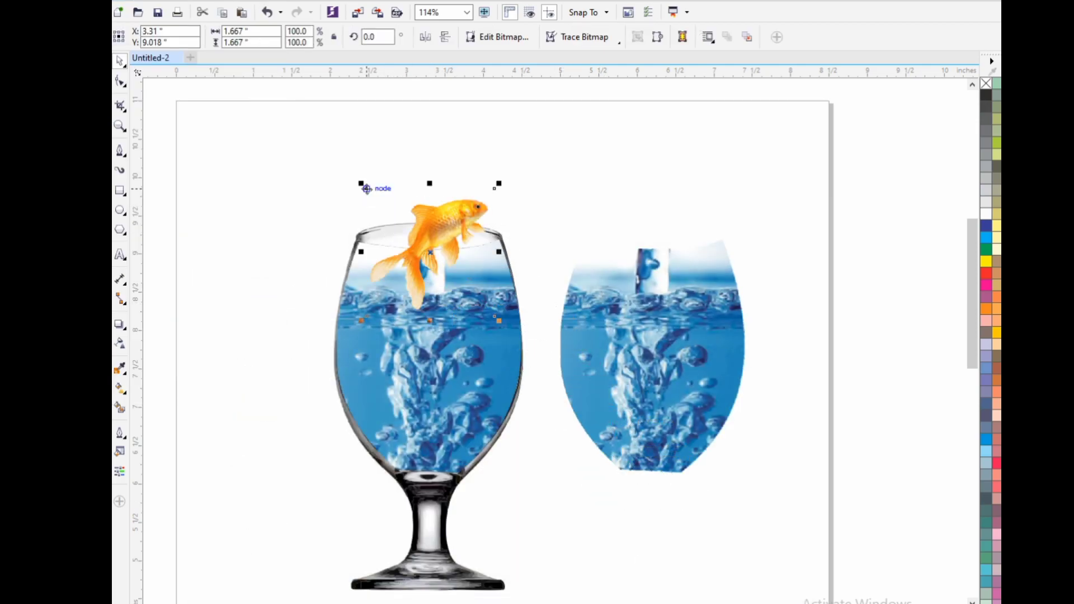
left_click_drag(499, 183, 513, 169)
left_click(545, 201)
Step: Bring the water bitmap in the bowl to the front so it overlaps the goldfish's tail
key("z")
left_click_drag(321, 165, 706, 466)
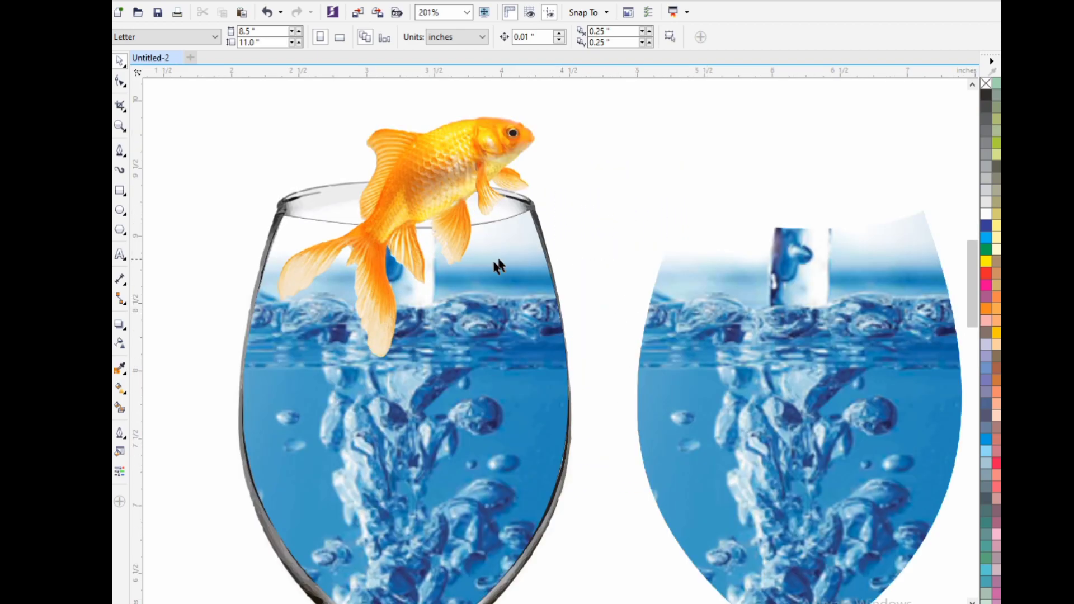
left_click(457, 468)
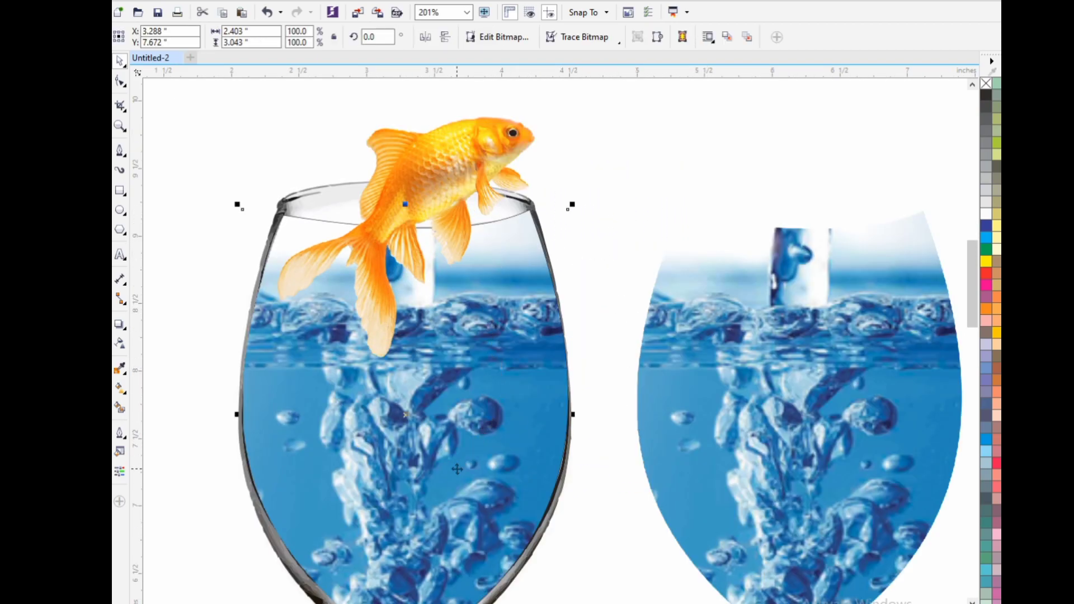
key("shift+Page_Up")
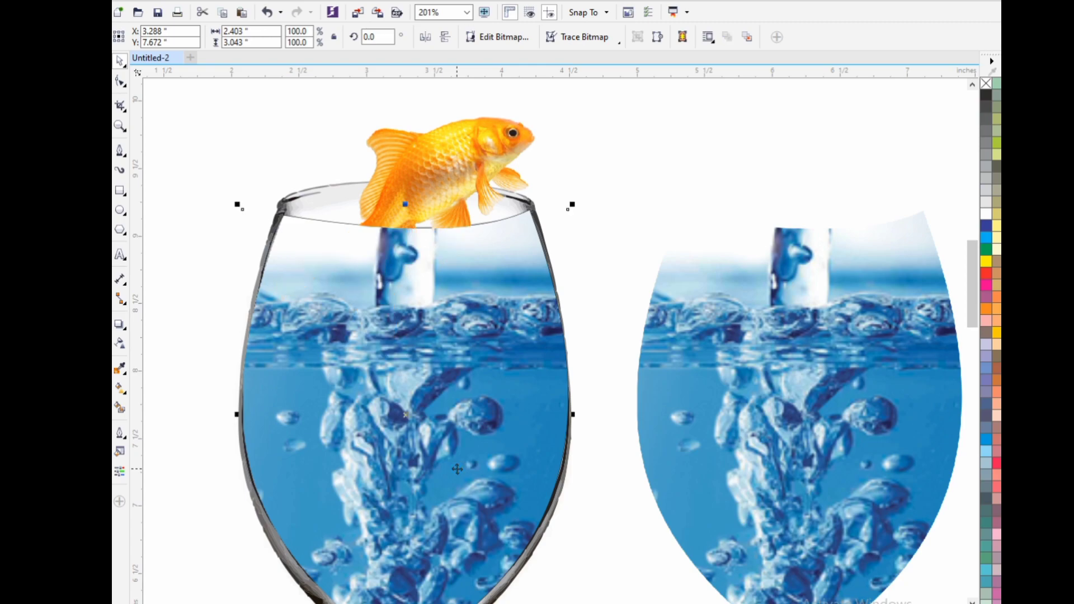
Step: Apply a linear transparency to the water in the bowl, fading upward from the middle of the bowl to the rim
key("F3")
left_click_drag(307, 247, 582, 545)
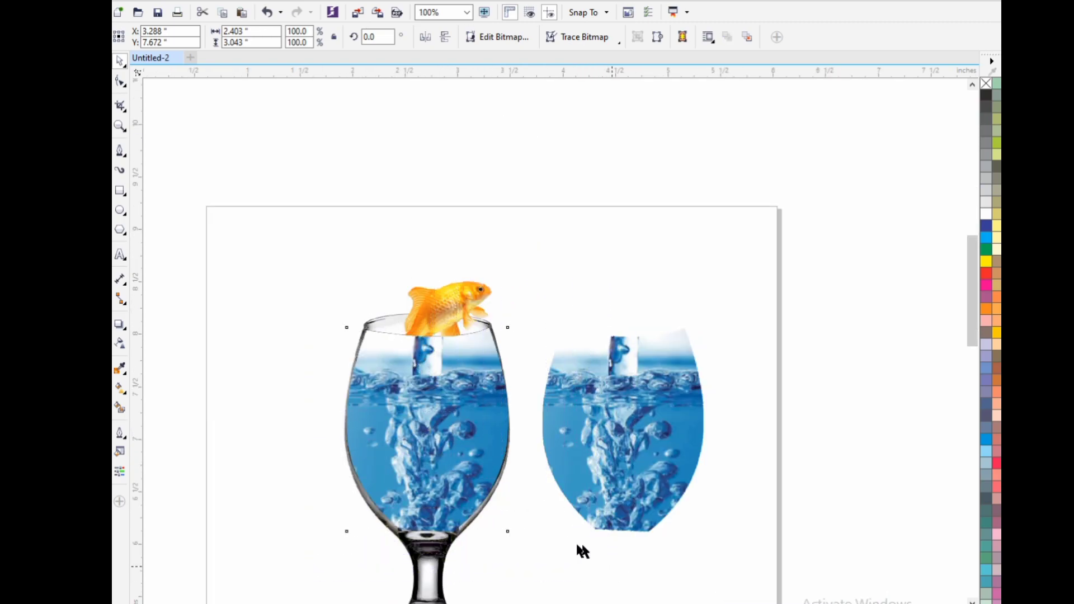
scroll(321, 537, "up", 2)
left_click(120, 343)
left_click_drag(487, 431, 490, 227)
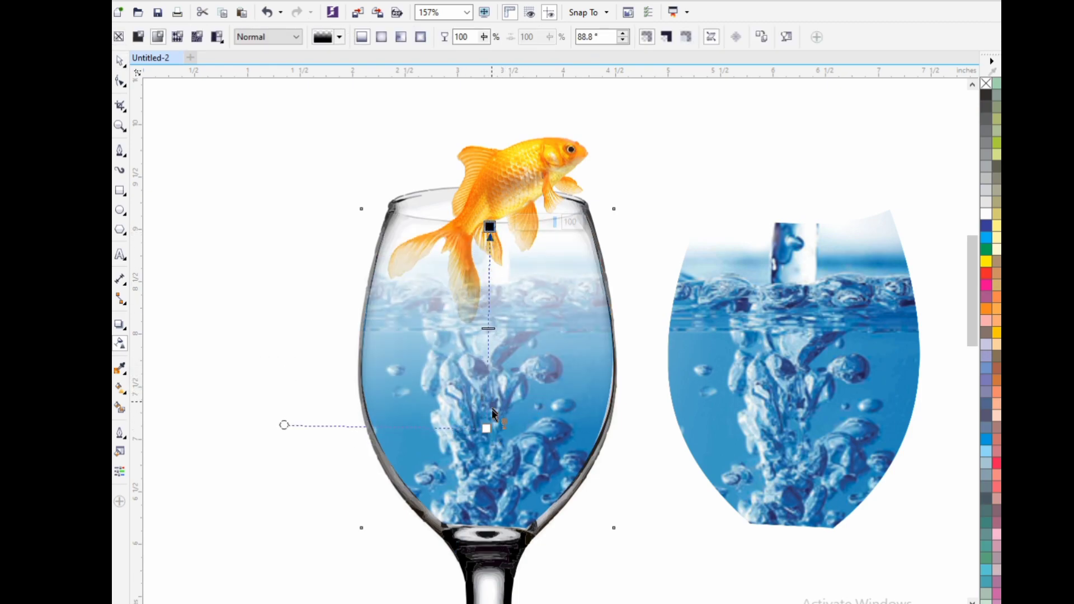
Step: Refine the water's transparency by raising its start, midpoint and end, with the end just above the rim's front edge at about 89.3°
left_click_drag(486, 428, 489, 396)
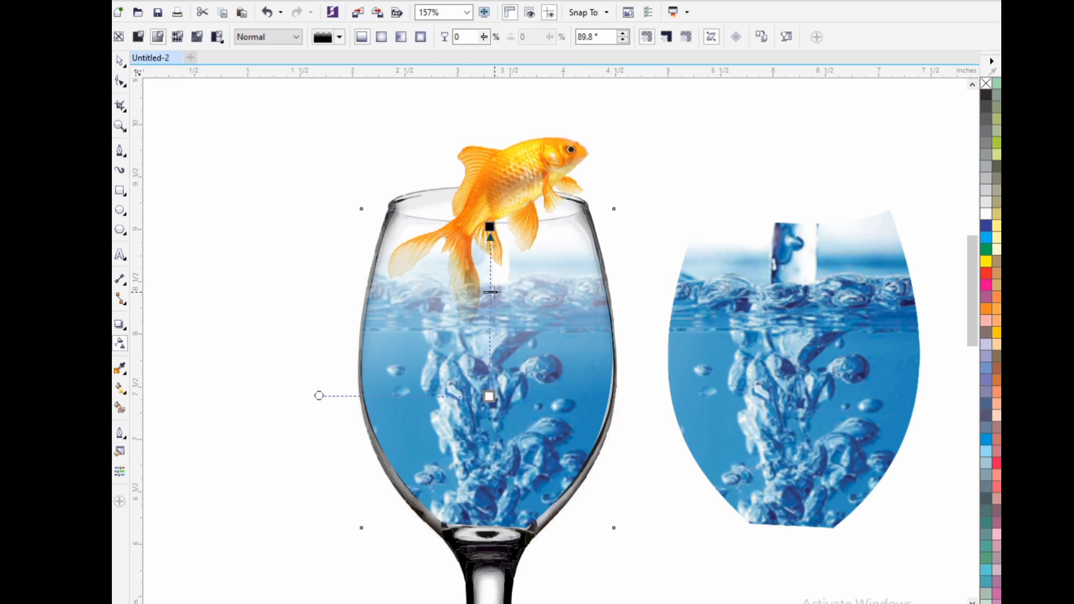
left_click_drag(490, 292, 490, 271)
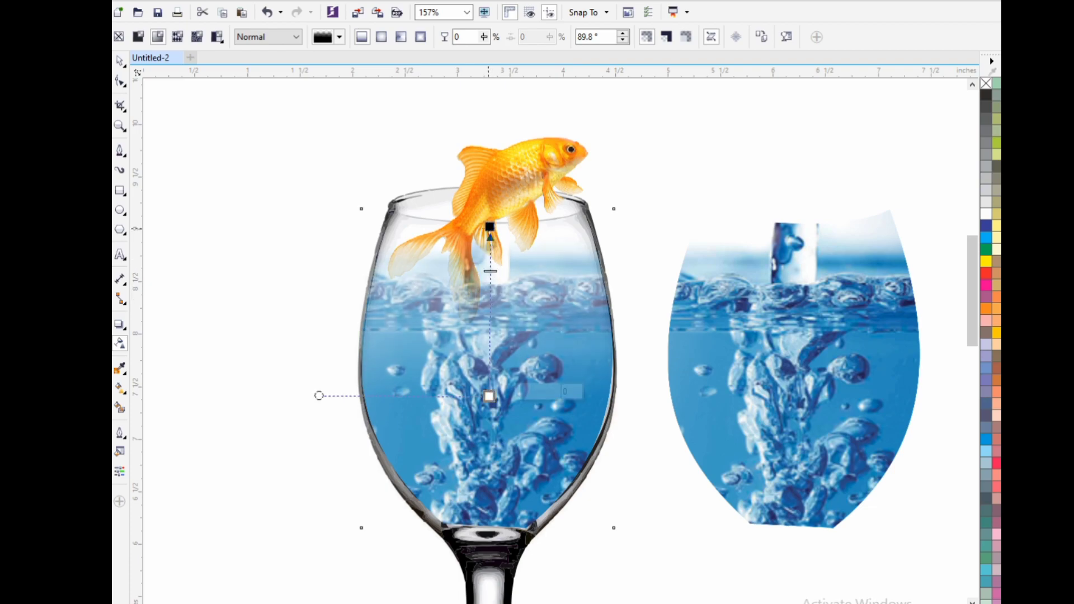
left_click(490, 227)
left_click_drag(490, 230, 481, 199)
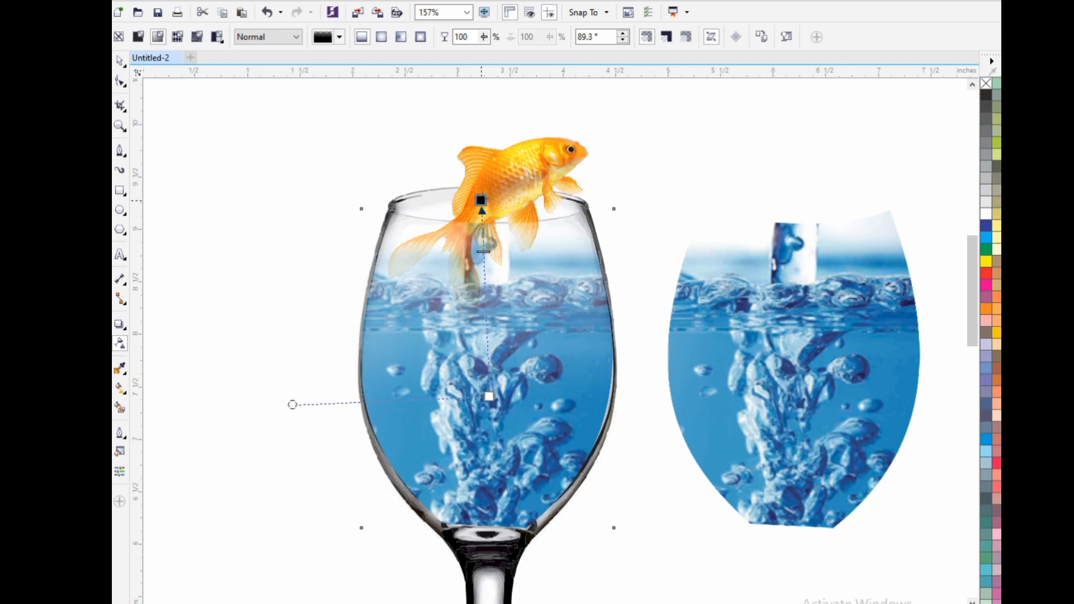
left_click(119, 61)
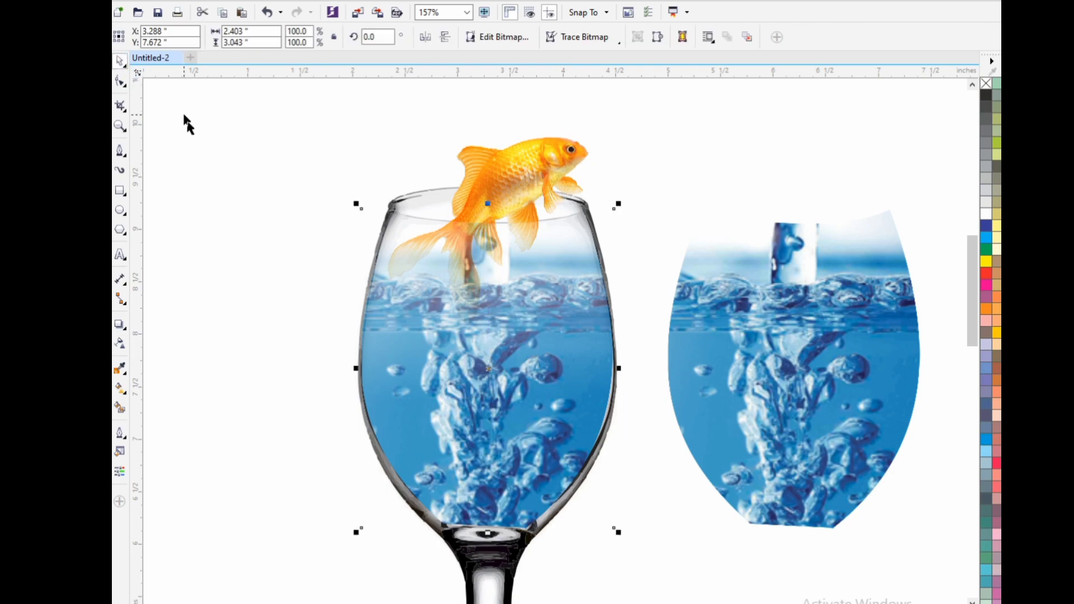
left_click(181, 111)
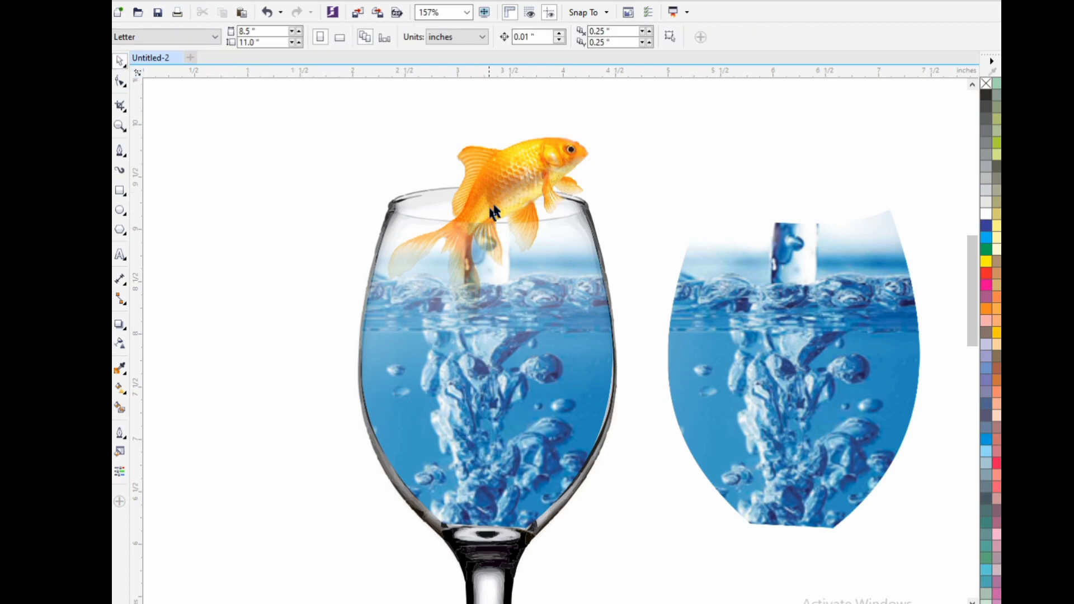
Step: Place a copy of the goldfish in the water, scaled to about 0.85 inch and rotated to swim slightly downward
left_click(509, 193)
left_click_drag(509, 193, 509, 356)
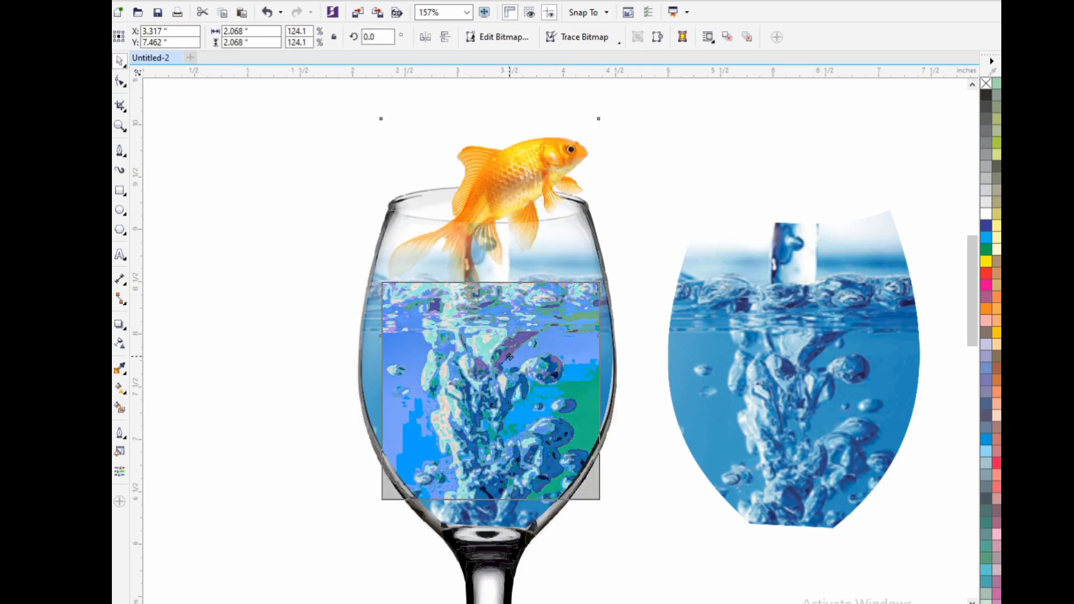
left_click_drag(600, 280, 563, 368)
left_click(497, 379)
left_click(645, 428)
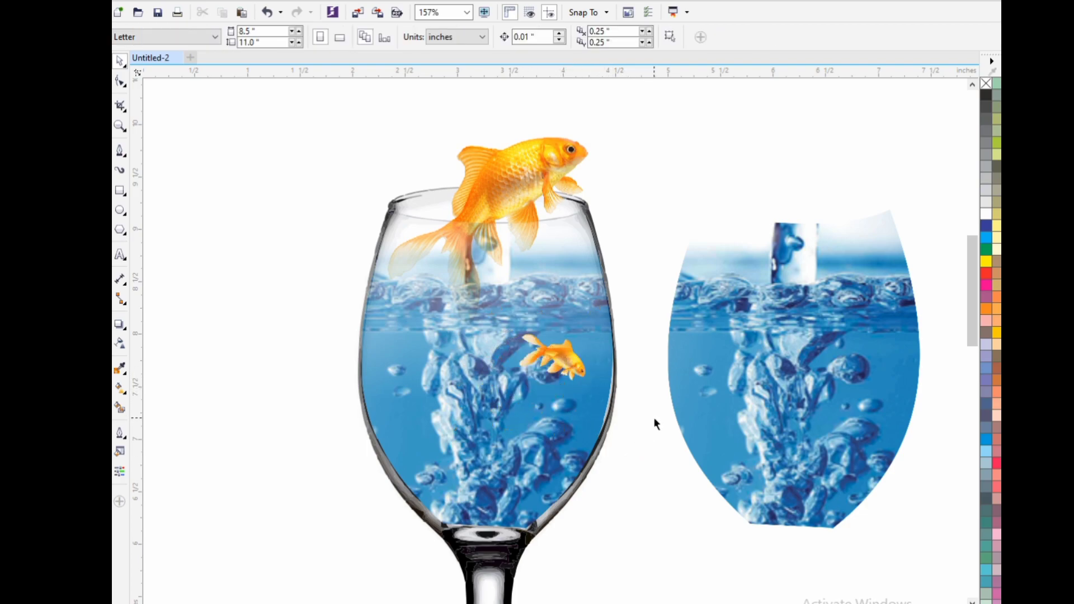
Step: Align the spare water bitmap with the water in the bowl so it sits directly over it
key("Tab")
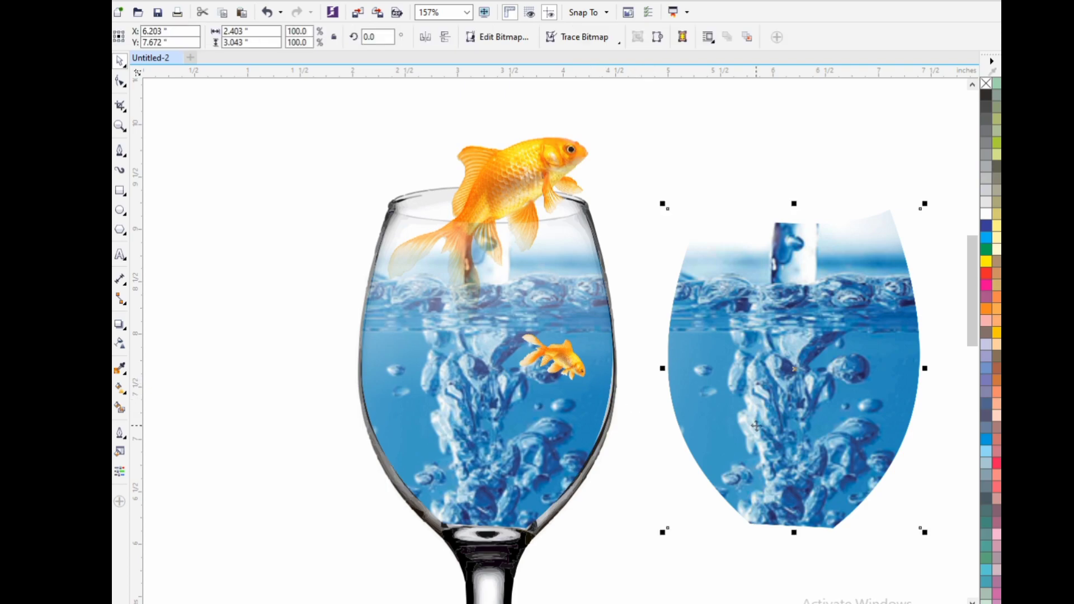
left_click(547, 439, "shift")
key("c")
left_click(671, 444)
Step: Bring the small goldfish to the front, and stack the upper water bitmap in front of it
left_click_drag(683, 285, 431, 425)
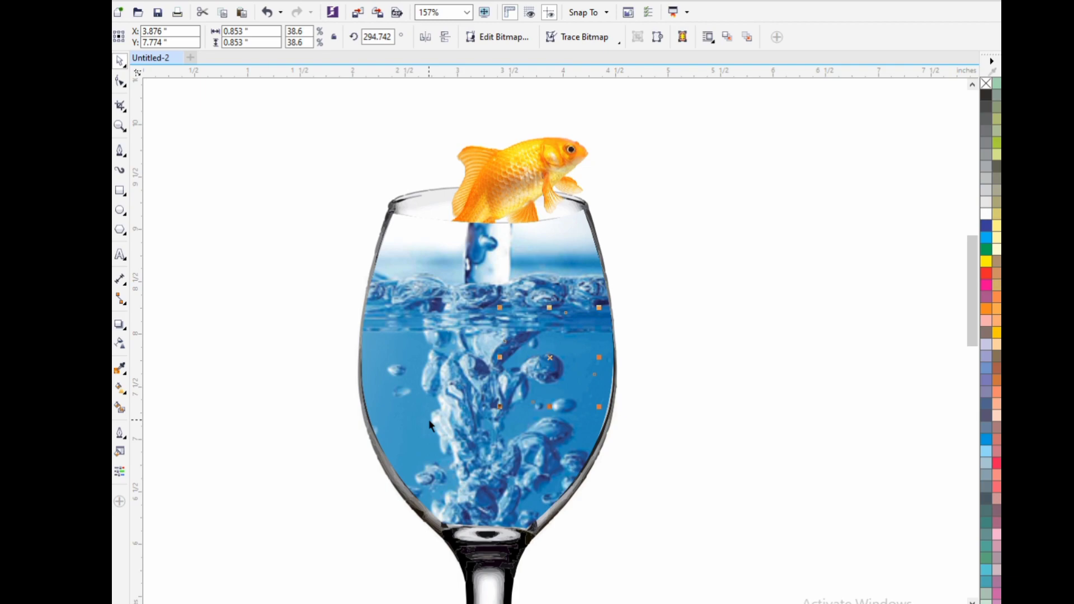
key("shift+Page_Up")
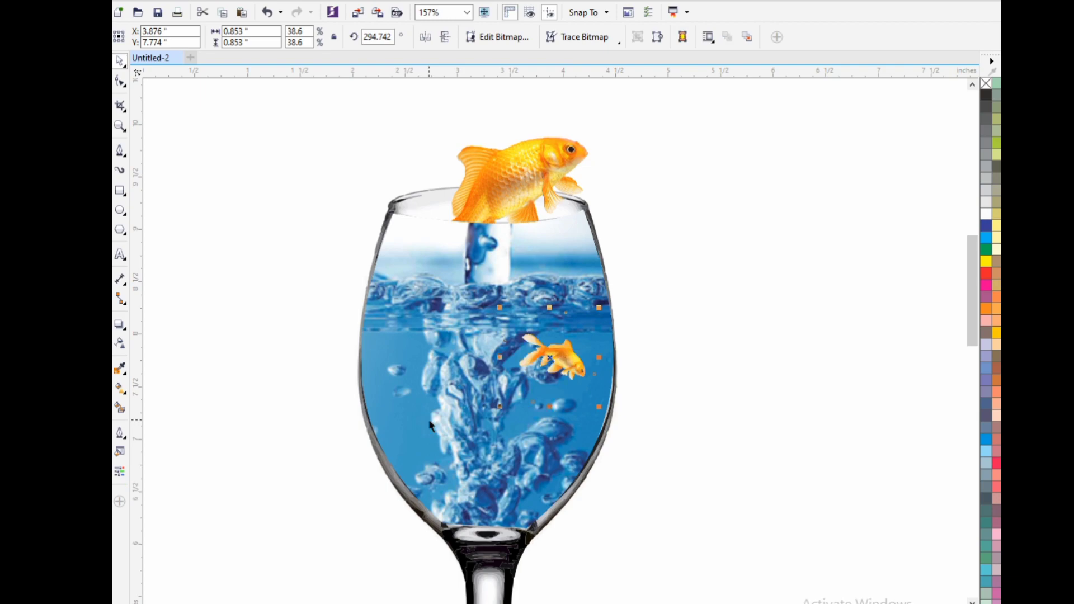
left_click(456, 444)
key("shift+Page_Up")
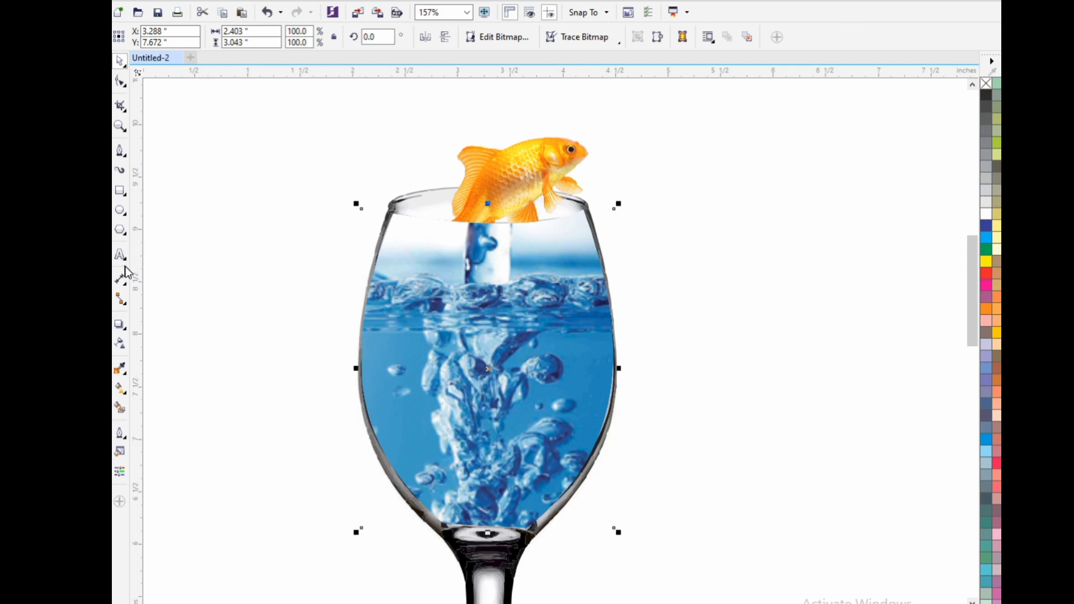
Step: Apply a linear transparency to the front water bitmap between the water surface and the lower part of the bowl
left_click(121, 343)
left_click(503, 301)
left_click_drag(503, 301, 483, 461)
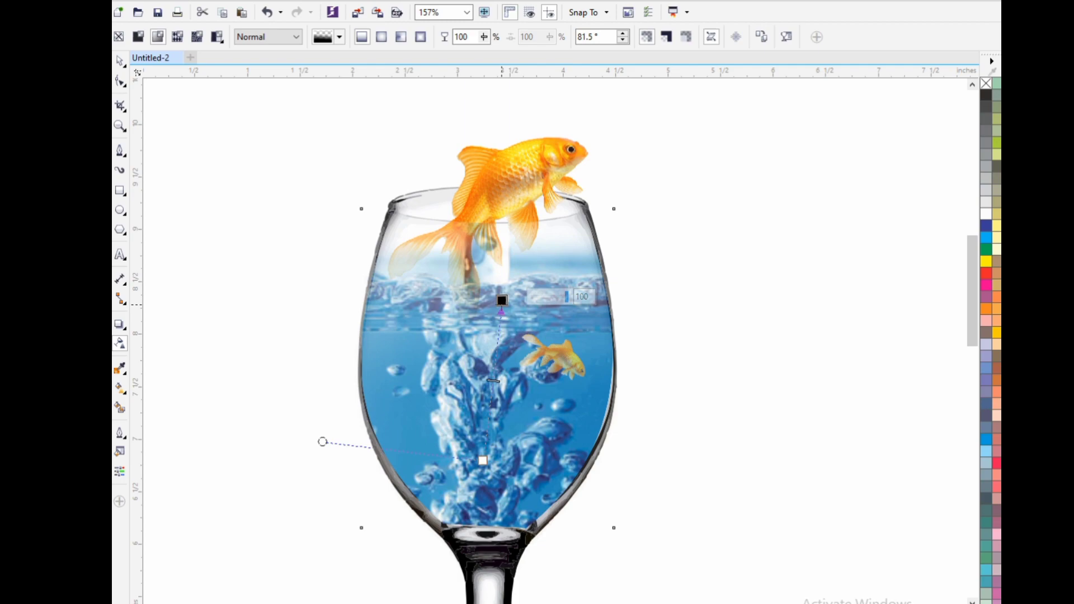
Step: Stretch the front water's transparency from near the bowl's base up to the large goldfish's tail, at about 90.7°, with its midpoint lowered
left_click_drag(502, 300, 486, 263)
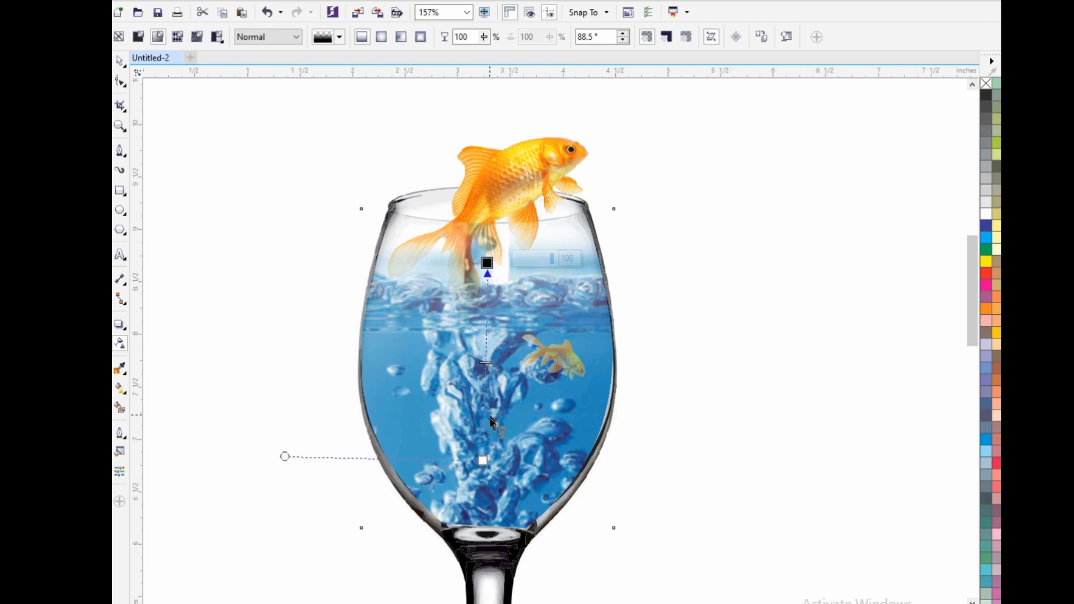
left_click_drag(482, 461, 488, 480)
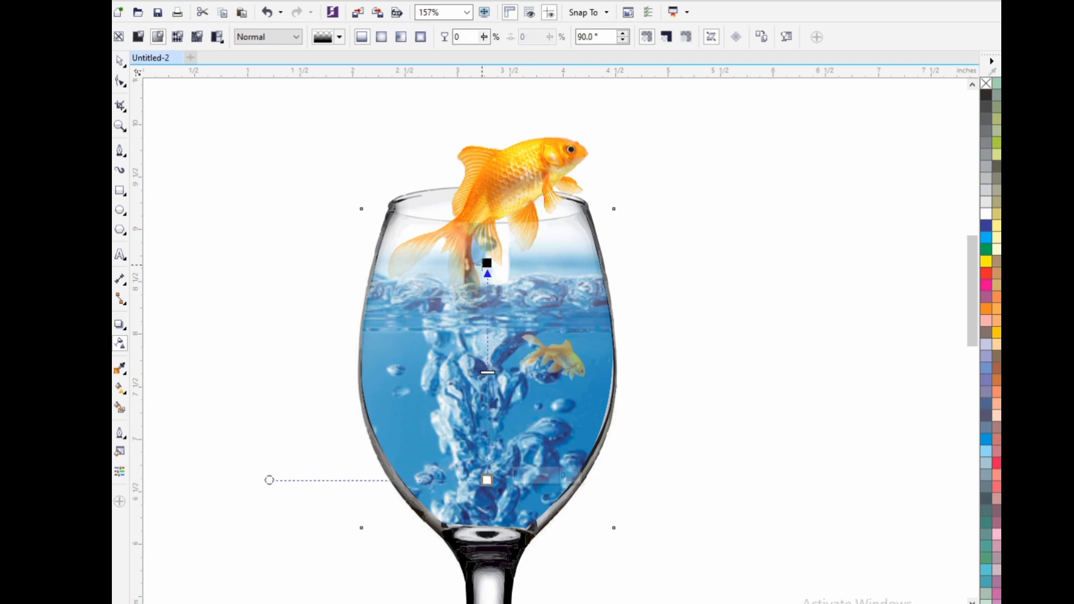
left_click_drag(486, 262, 483, 249)
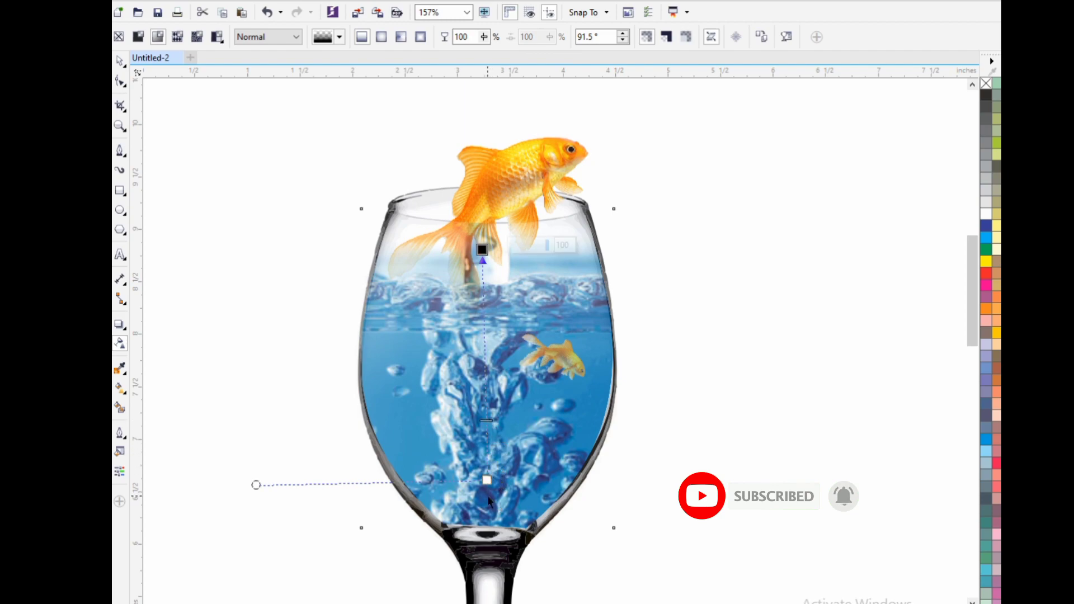
left_click_drag(486, 480, 486, 501)
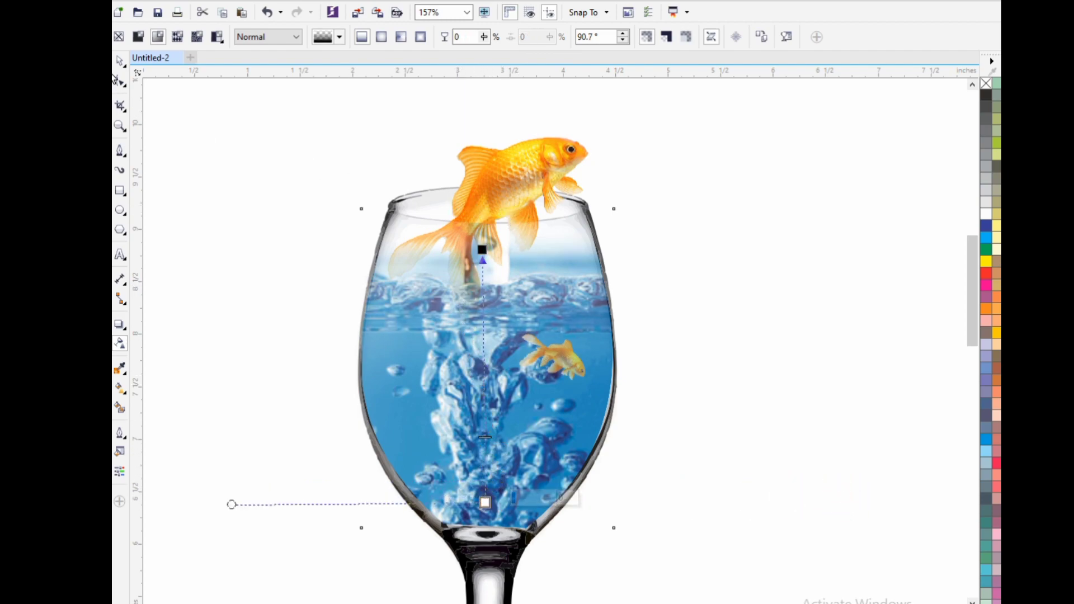
left_click(121, 62)
left_click(296, 232)
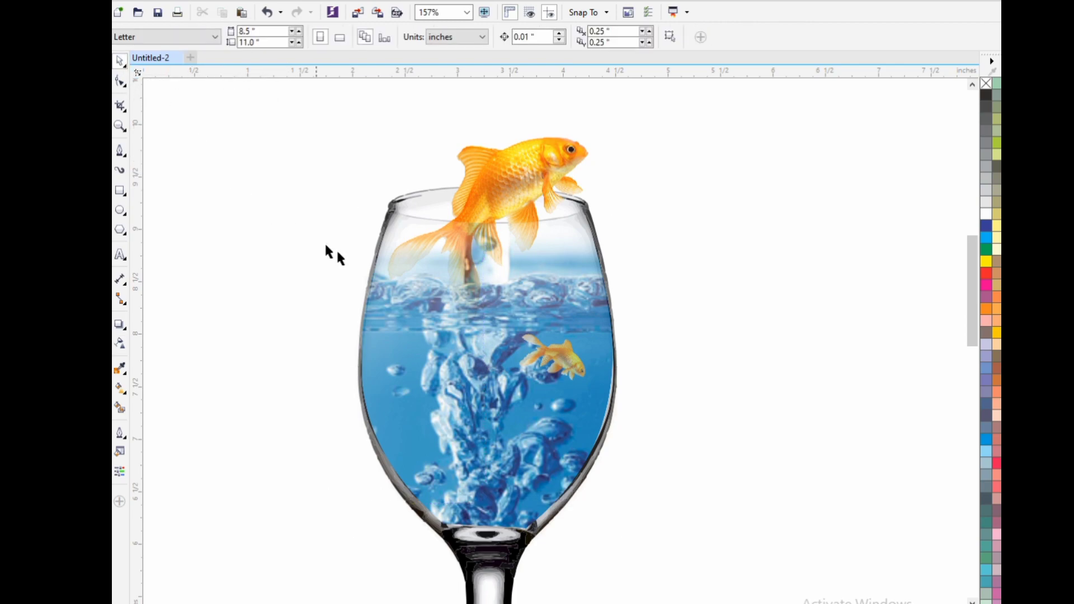
Step: Review the complete glass and goldfish artwork fitted to the view with nothing selected
scroll(486, 312, "down", 2)
mouse_move(391, 200)
left_mouse_down()
mouse_move(568, 451)
mouse_move(646, 538)
left_mouse_up()
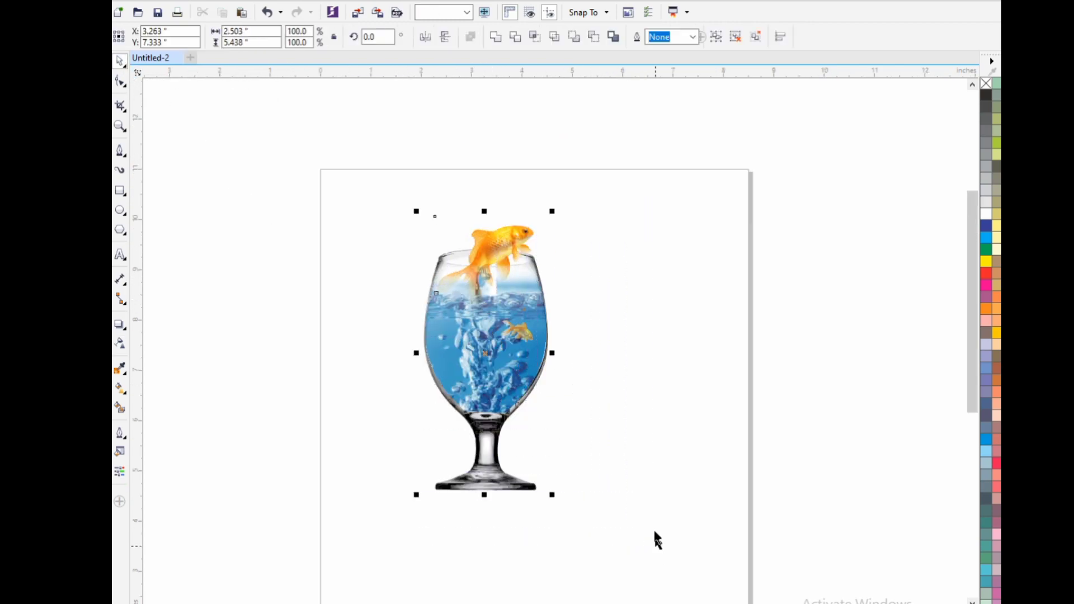
key("shift+F2")
left_click(790, 344)
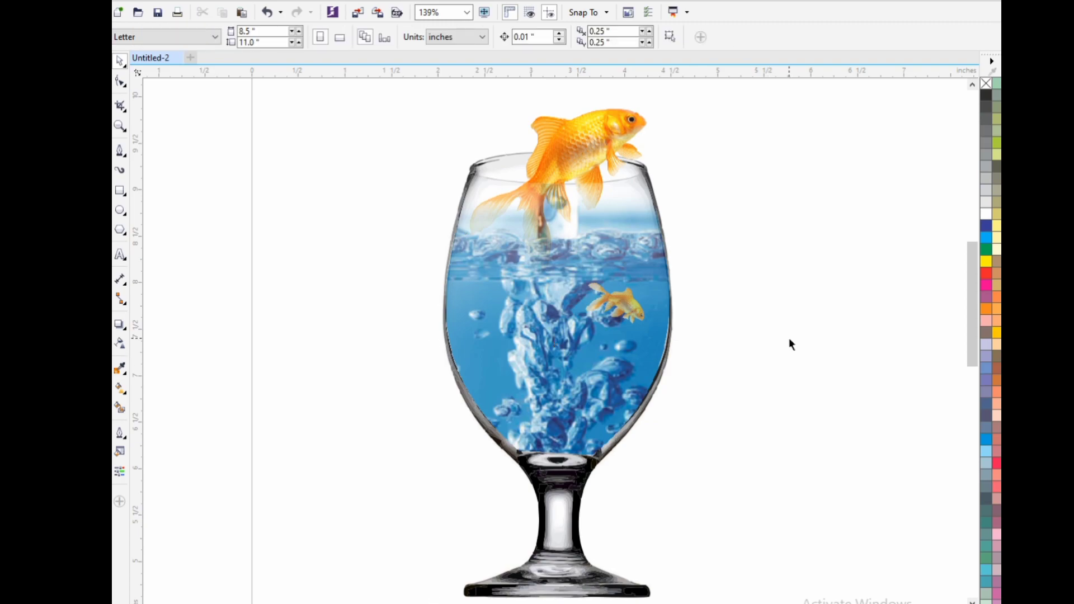